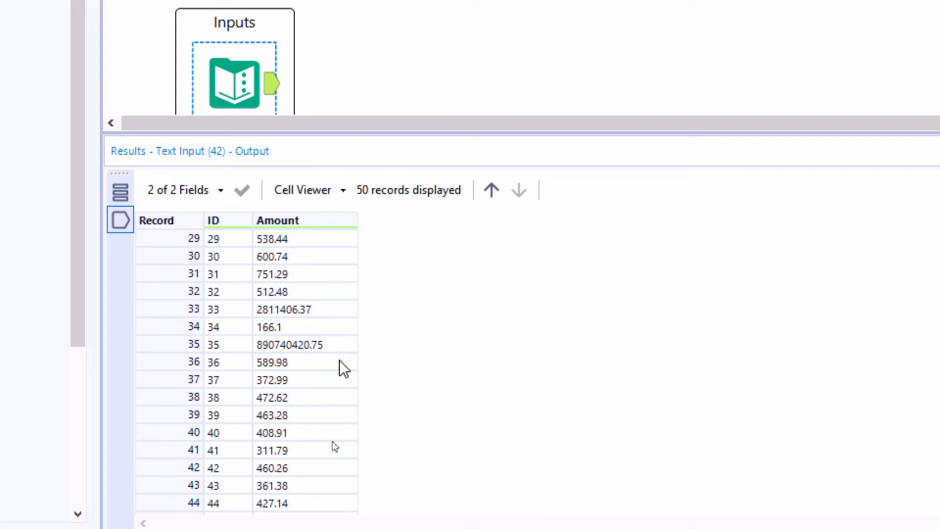
scroll(343, 367, down, 2)
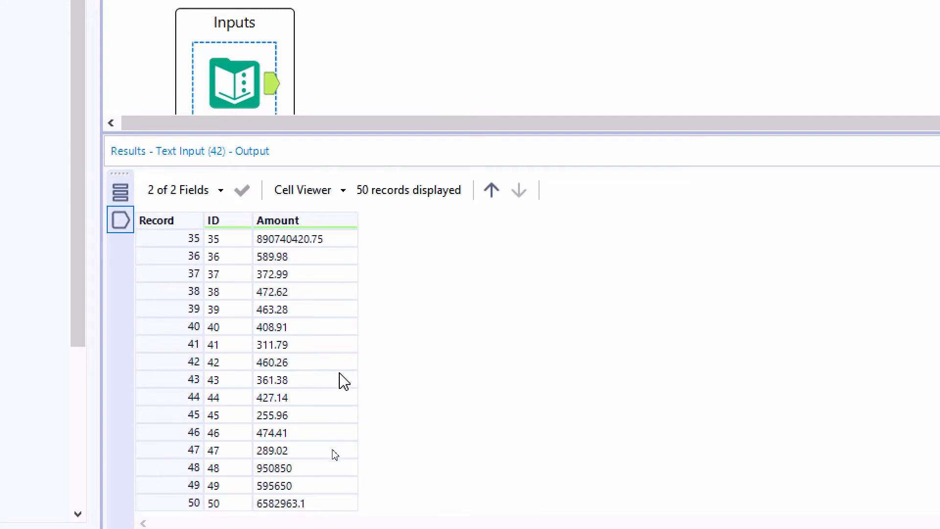
- Examine the Amount values of records 48 and 49 at the end of the input data
click(321, 466)
ctrl+click(320, 474)
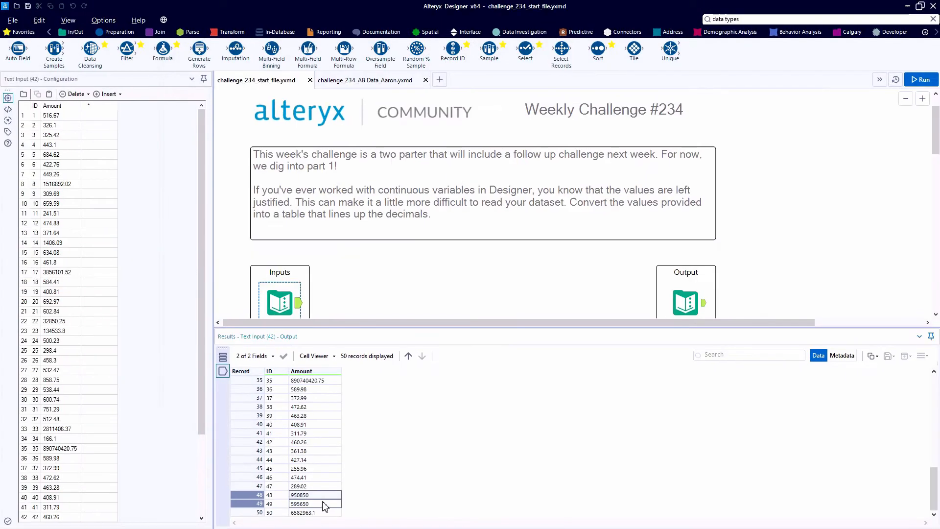
- Display the expected Output data and examine the decimal digits in columns 11 and 12 for records 48 and 49
click(704, 302)
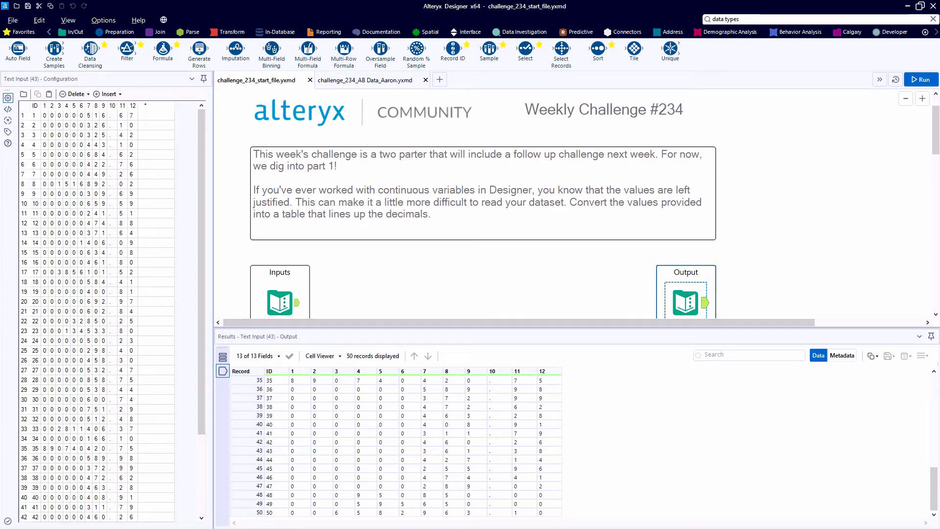
drag(248, 495, 248, 503)
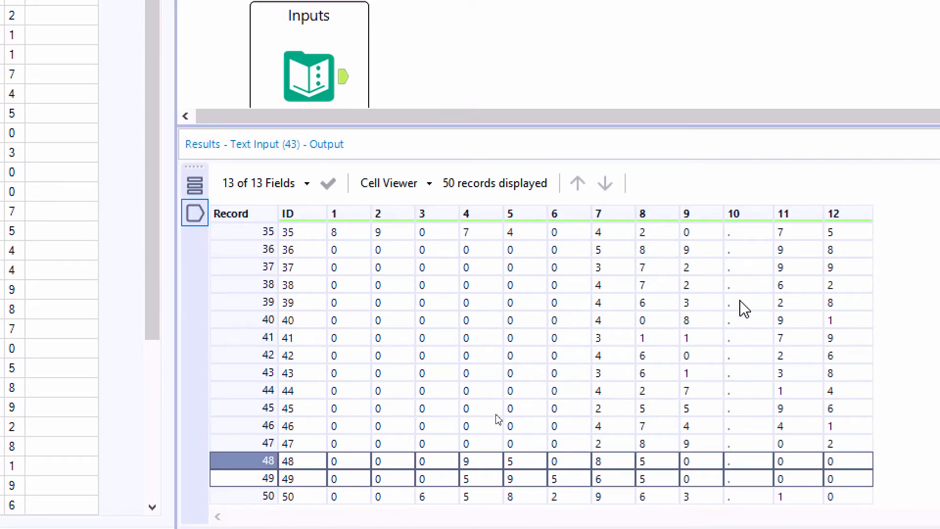
drag(738, 306, 776, 479)
click(798, 462)
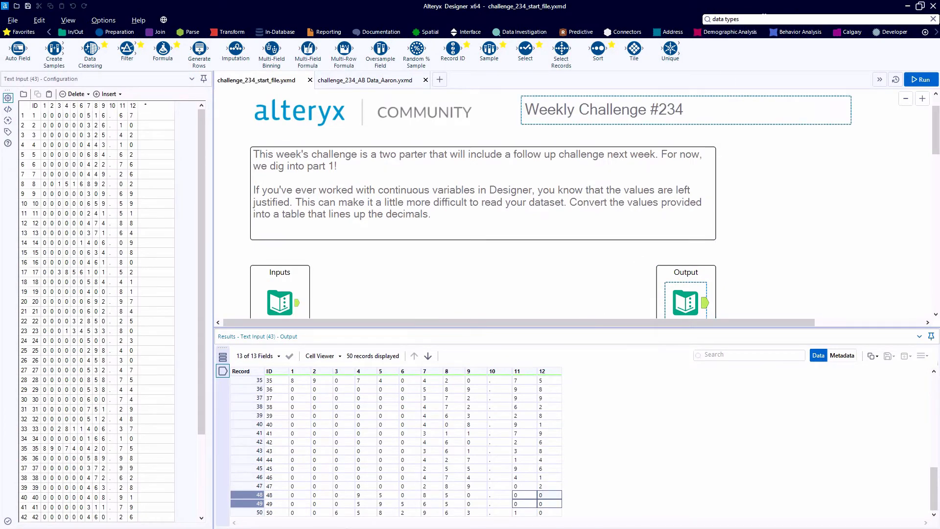
- Open the Data Types help article from the "data types" search results
click(764, 19)
click(764, 19)
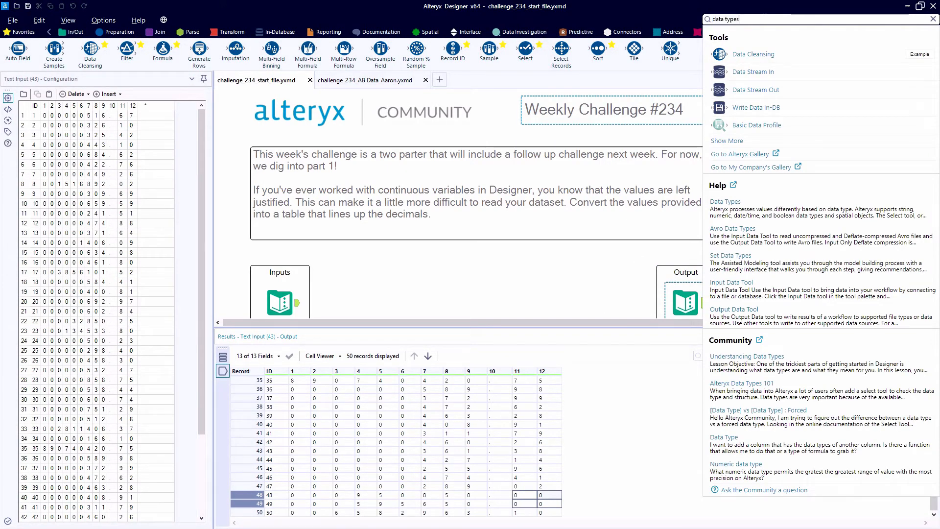
click(716, 204)
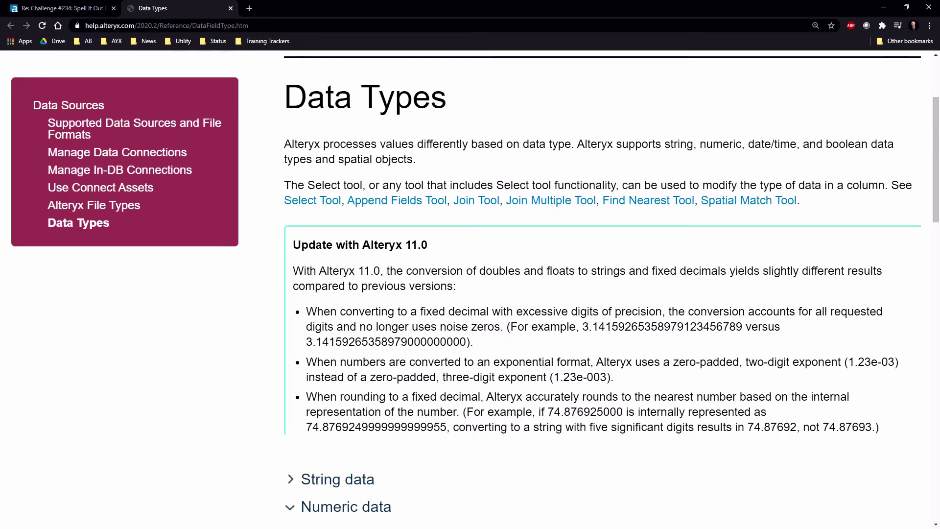
- Read the Fixed Decimal entry under Numeric data, highlighting the part about the right side of the decimal
scroll(466, 270, down, 5)
scroll(466, 273, down, 2)
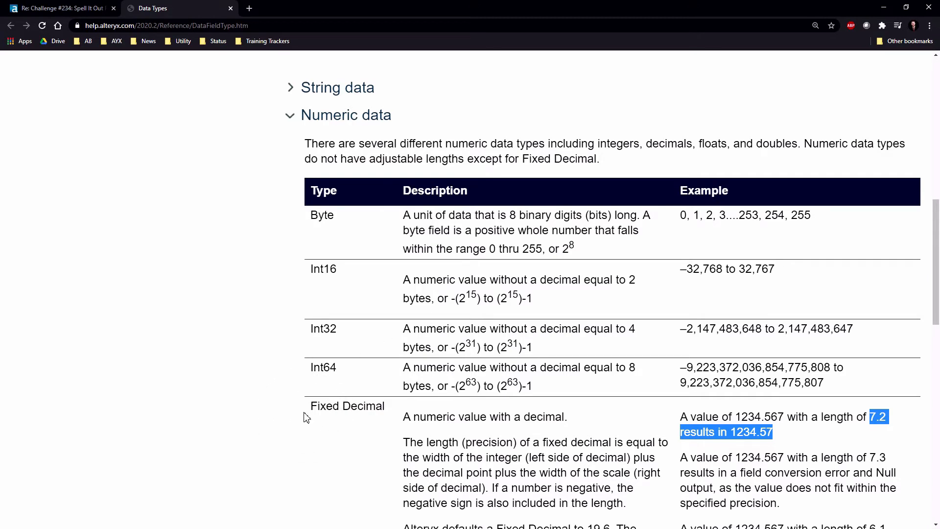
scroll(307, 416, down, 1)
scroll(306, 416, down, 2)
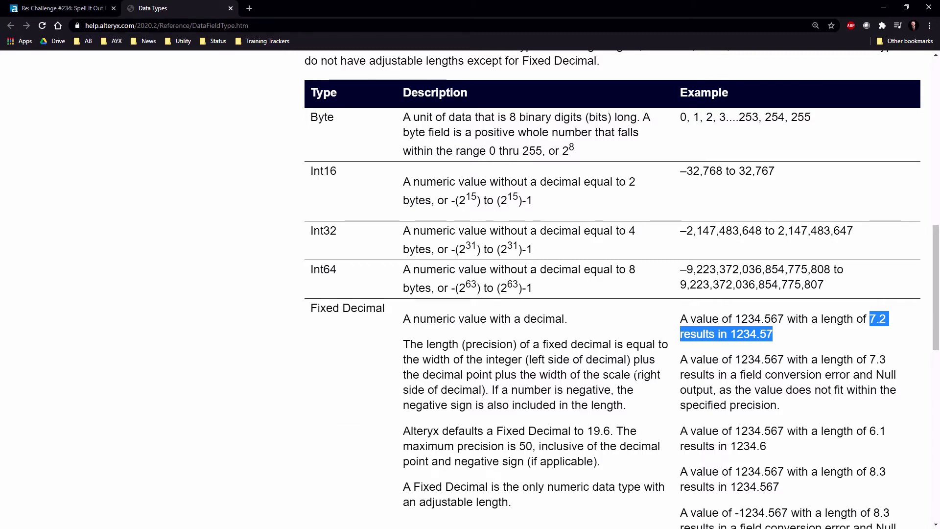
drag(633, 374, 492, 390)
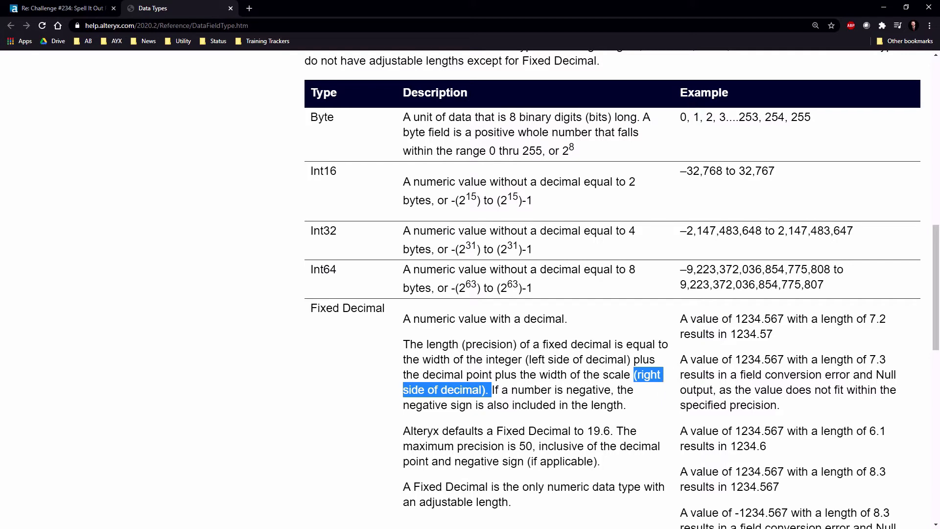
- Expand the String data section to review the string types, and return to Alteryx Designer
scroll(661, 313, up, 3)
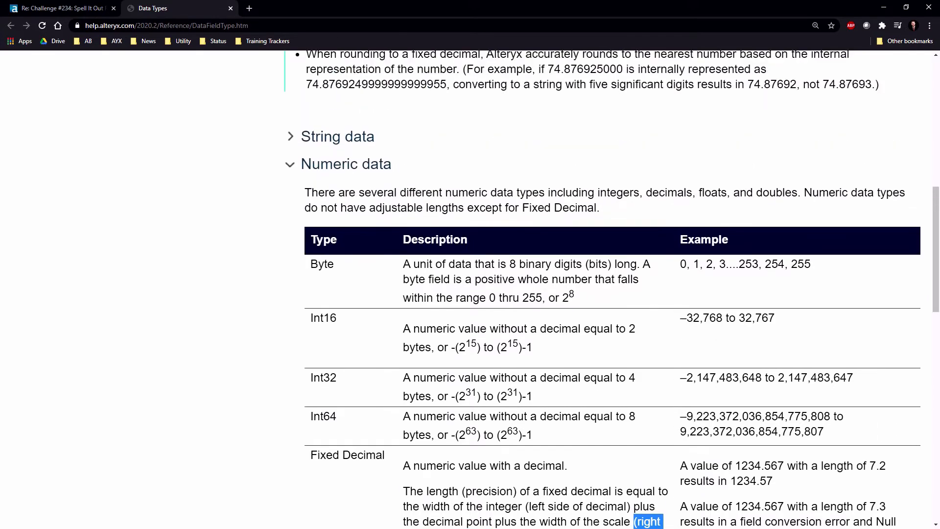
click(290, 137)
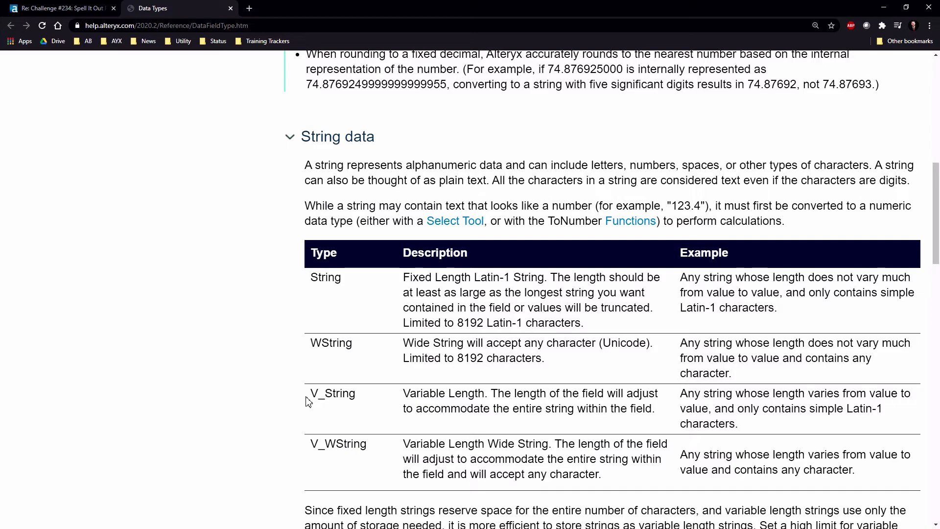
click(883, 7)
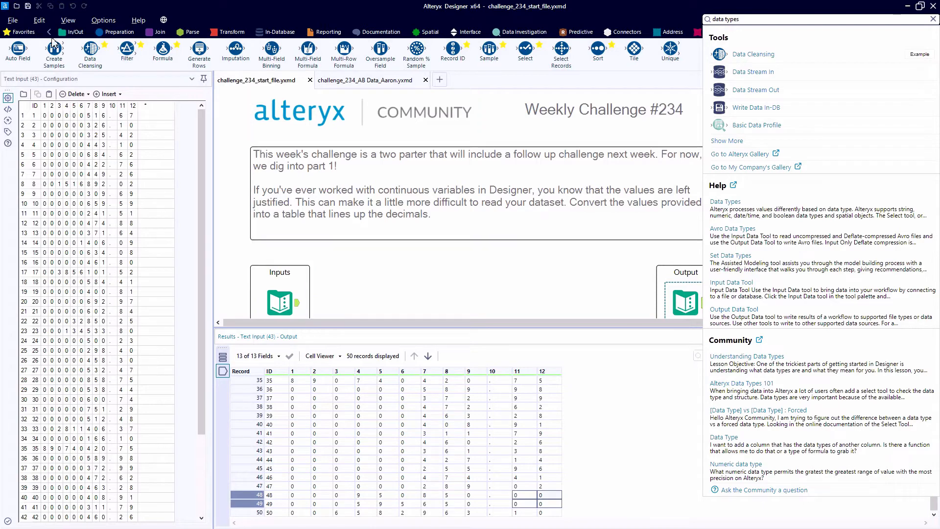
- Add a Select tool connected to the Inputs data and place it below and to the right of the Inputs container
click(22, 32)
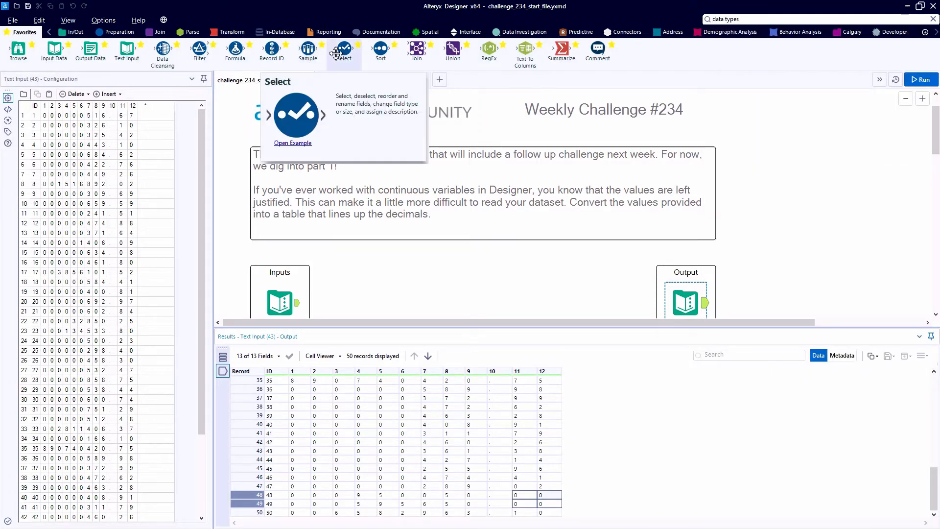
drag(328, 58, 363, 304)
scroll(364, 305, down, 3)
scroll(293, 178, up, 2)
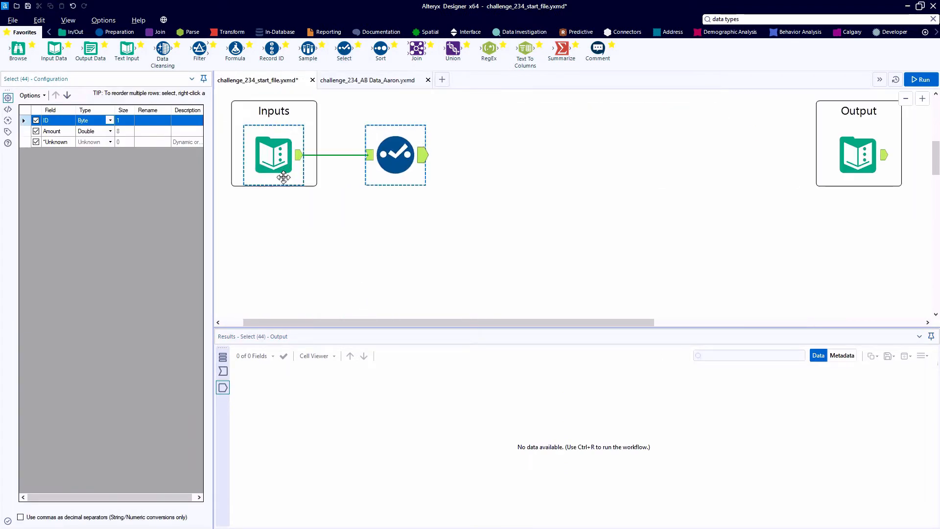
drag(392, 173, 381, 243)
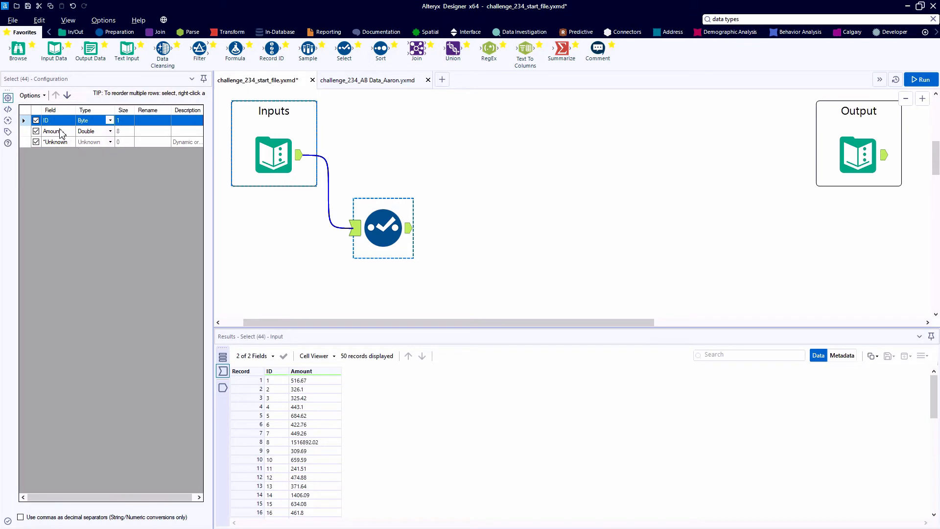
- Change the Amount field to FixedDecimal with size 19.2 in the Select tool and run the workflow
click(111, 131)
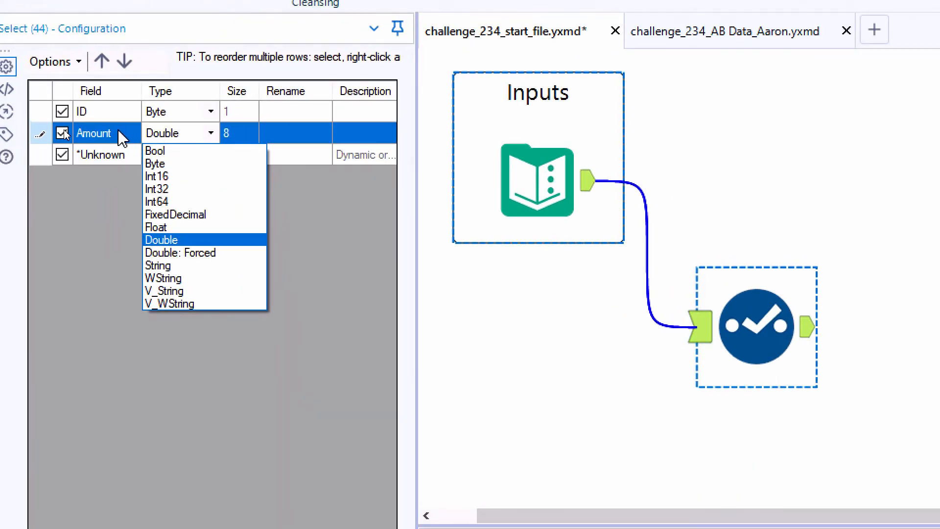
click(219, 214)
click(268, 131)
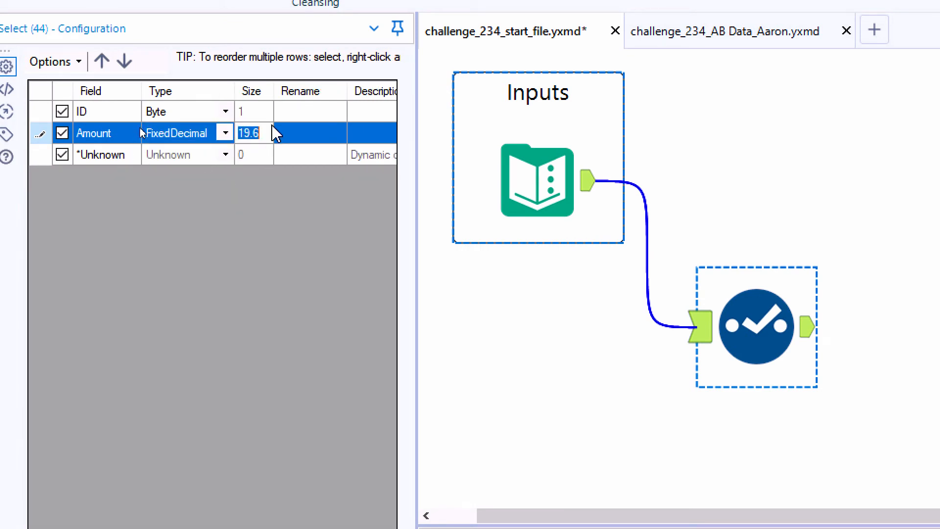
click(268, 131)
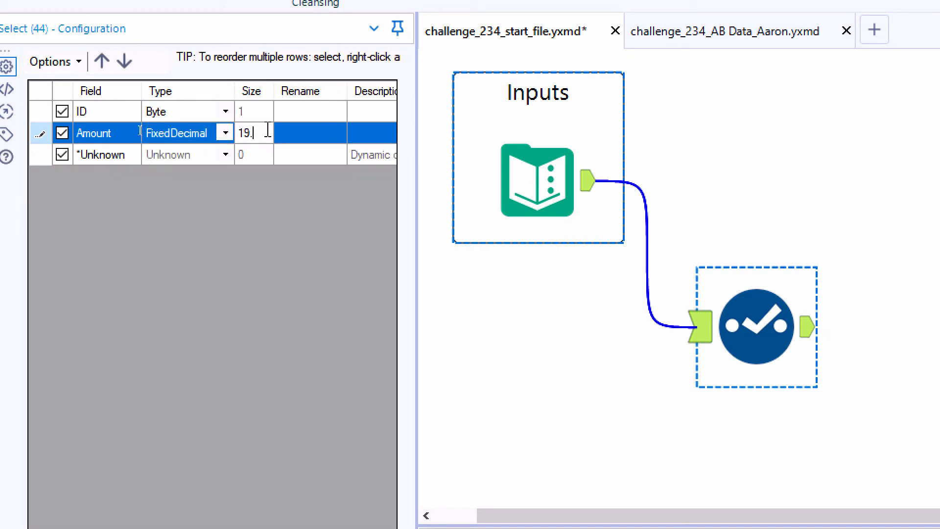
text(2)
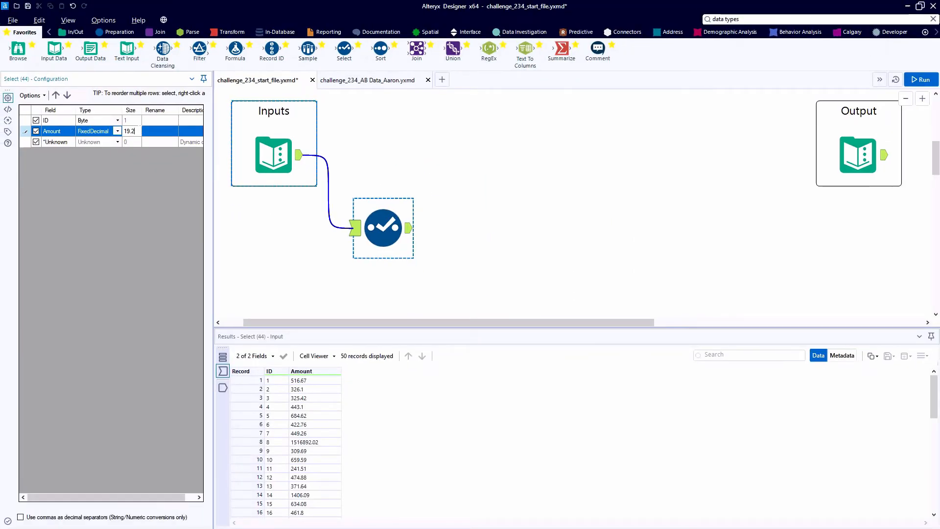
key(ctrl+r)
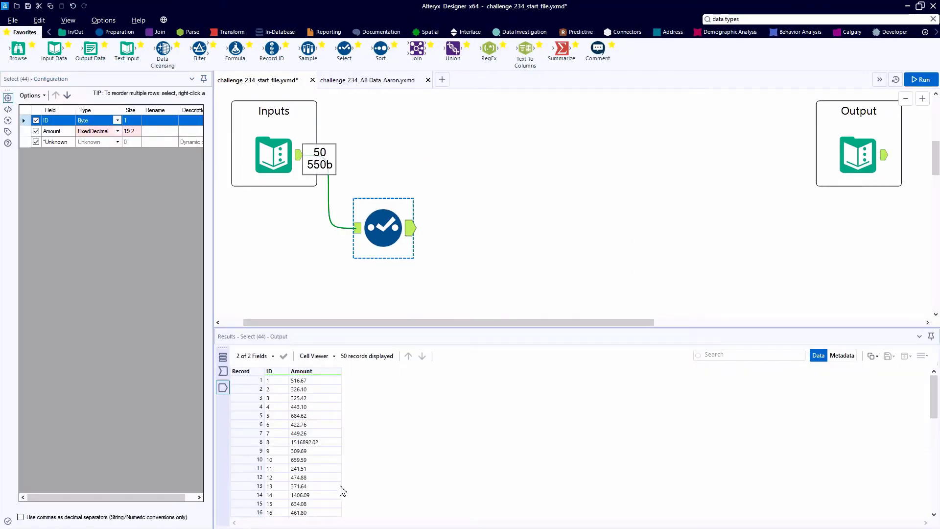
- Check the Amount values of records 48 and 49 in the Select tool's output
scroll(340, 489, down, 11)
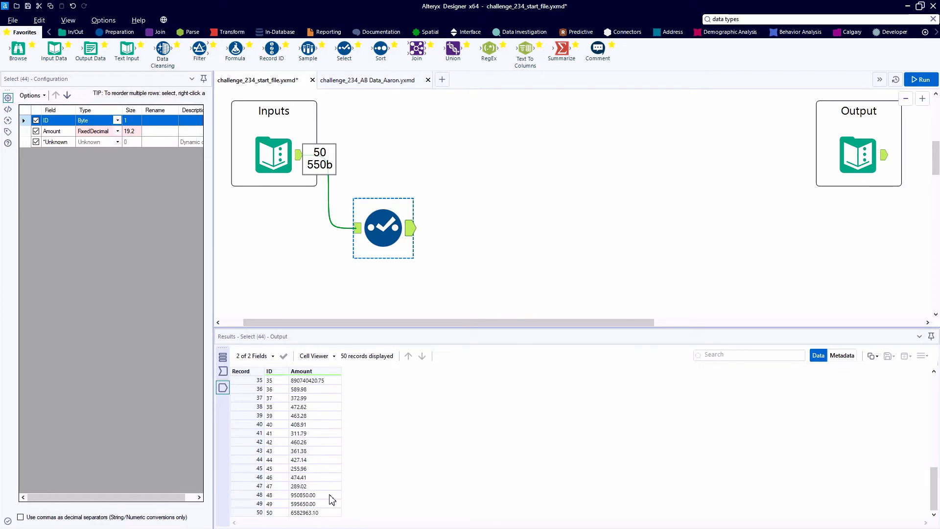
drag(330, 495, 332, 506)
click(332, 504)
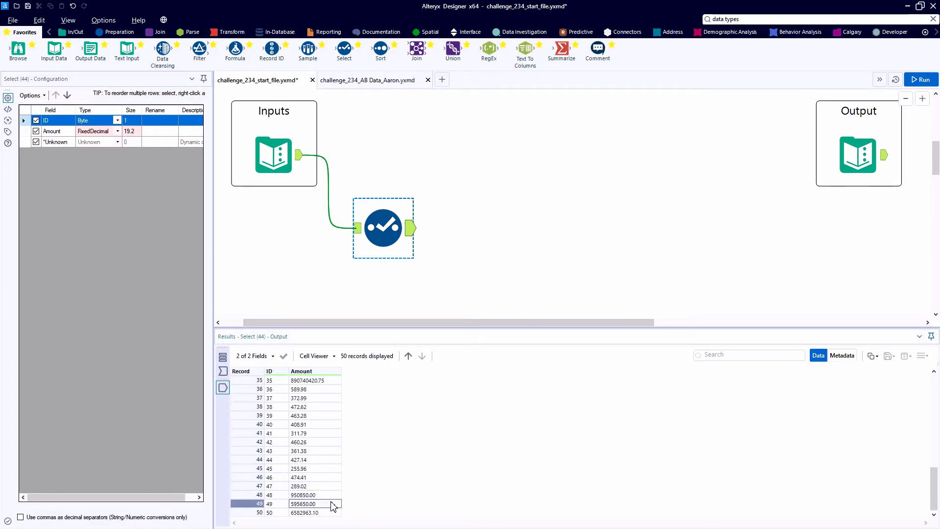
key(ctrl)
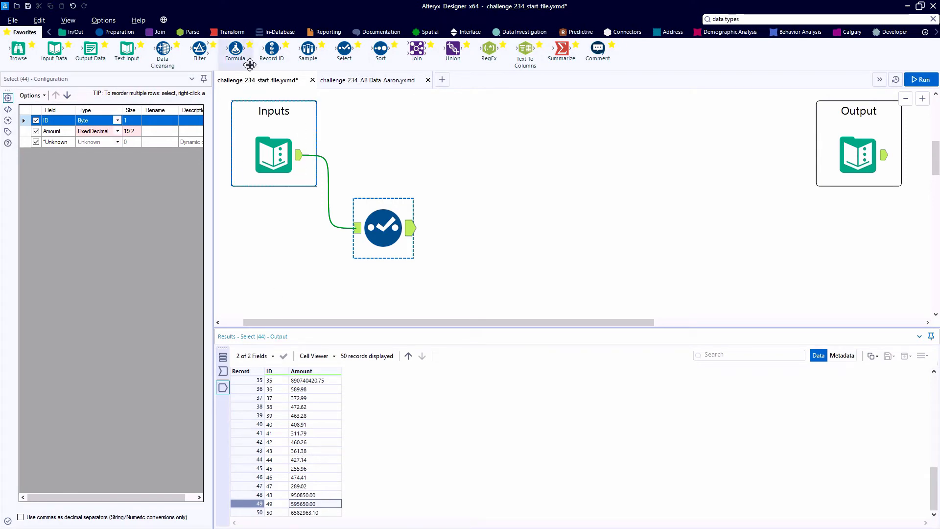
- Add and run a second Select tool after the first that converts the Amount field to a String of size 12
drag(339, 61, 468, 223)
click(465, 228)
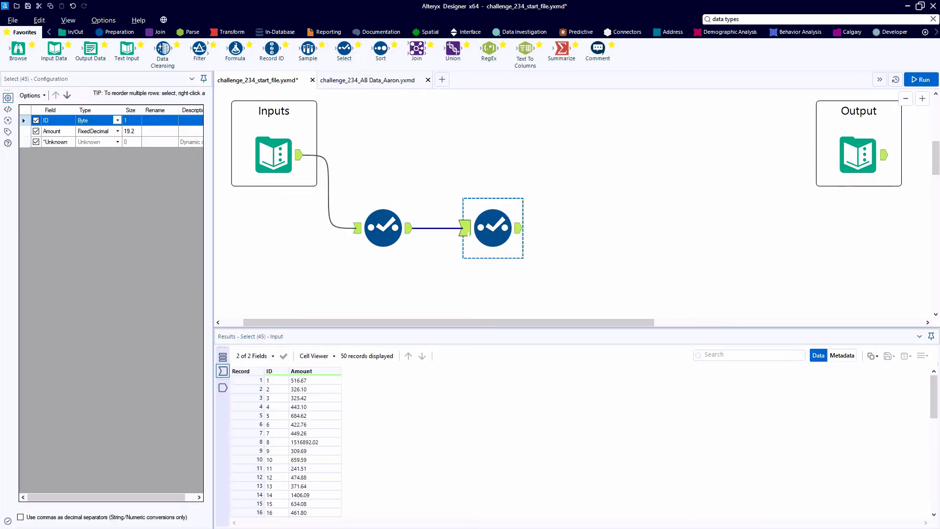
click(117, 131)
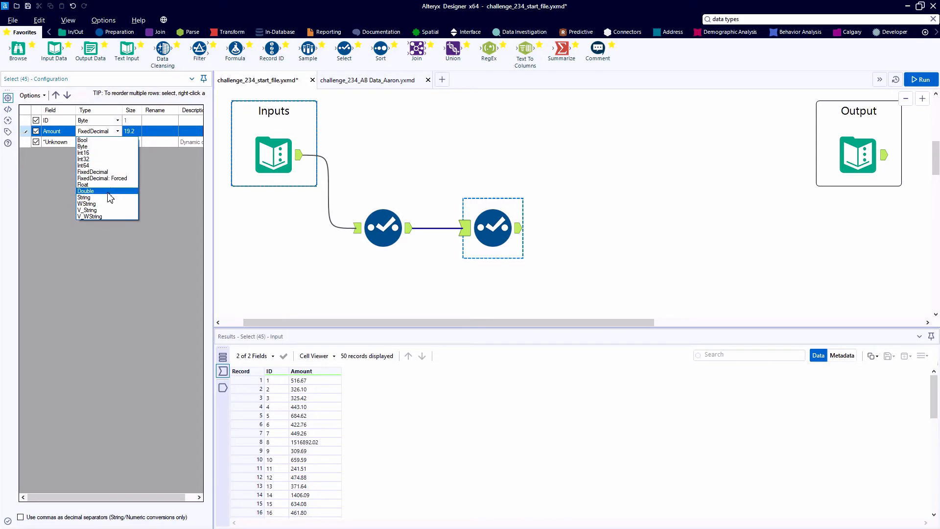
click(110, 198)
click(125, 131)
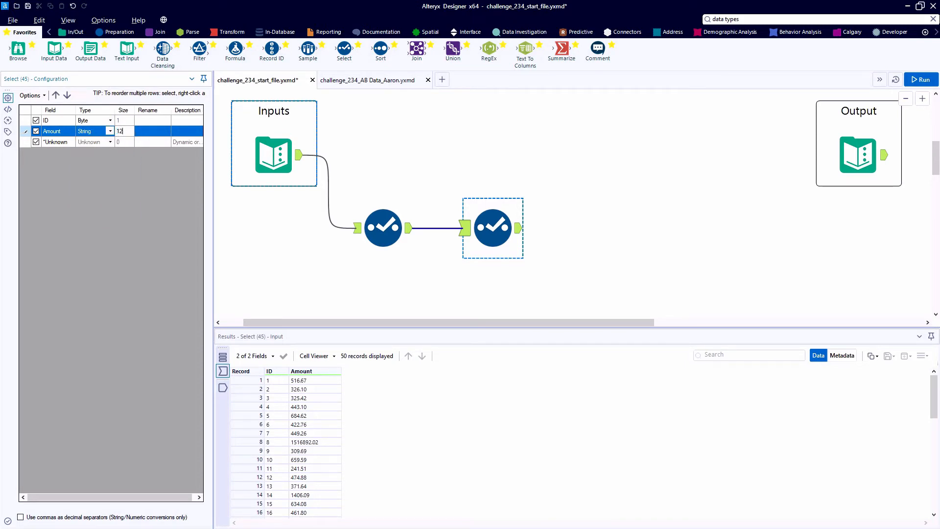
text(12)
key(ctrl+r)
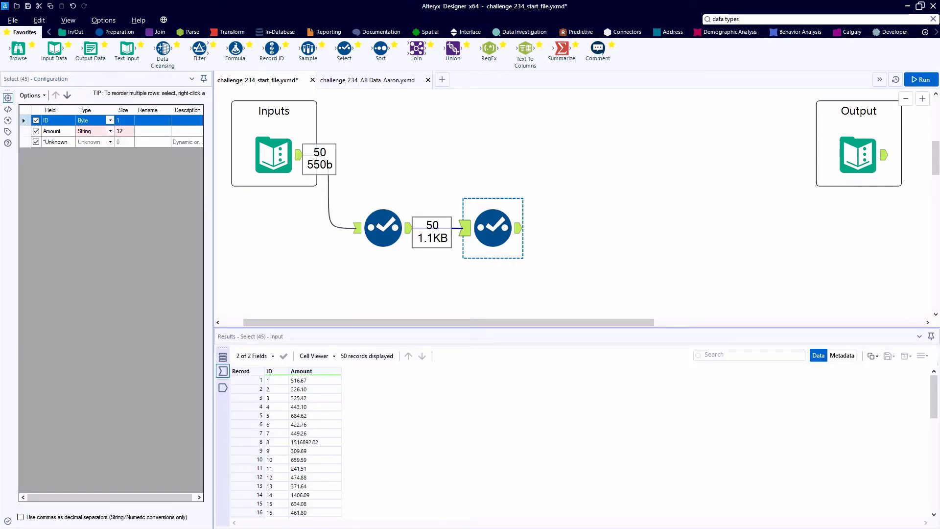
- Compare the second Select tool's input and output data and metadata, checking the Amount field's type, and return to the data view
click(519, 228)
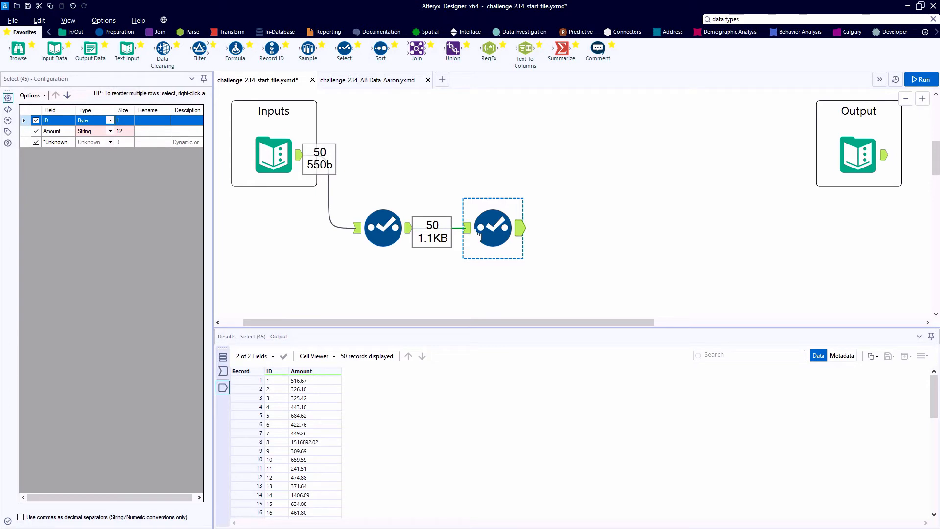
click(466, 228)
click(519, 228)
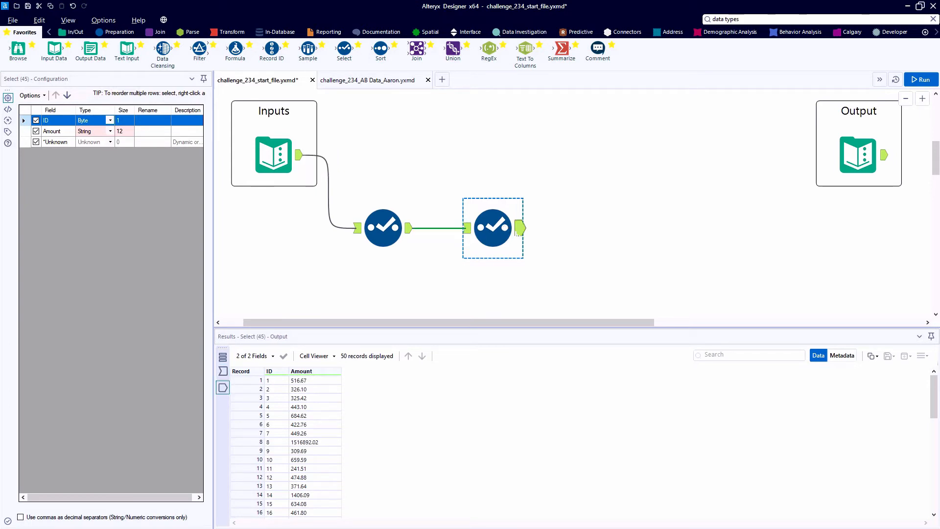
click(841, 356)
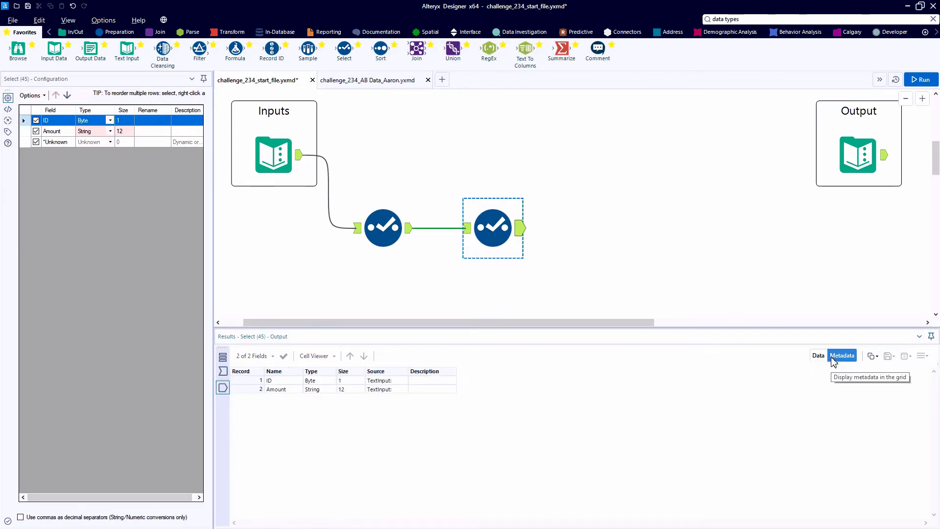
click(223, 373)
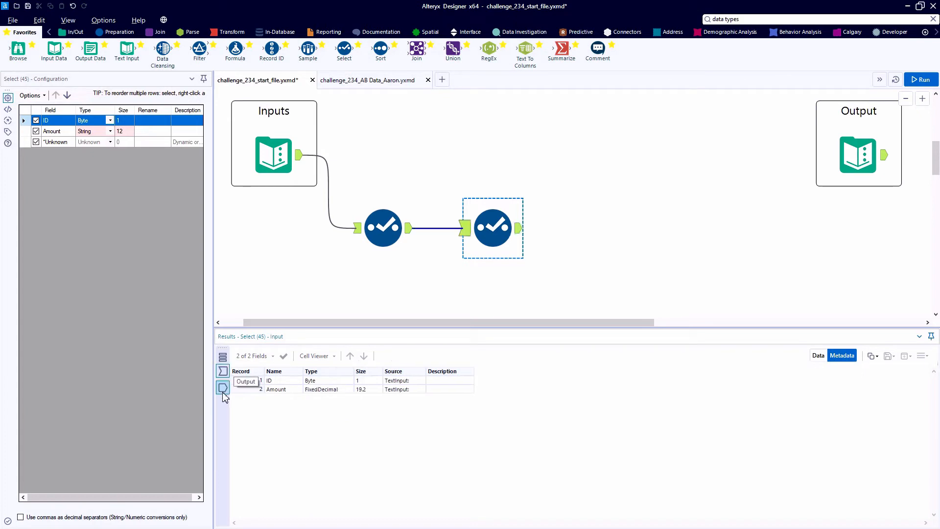
click(223, 389)
click(221, 374)
click(223, 388)
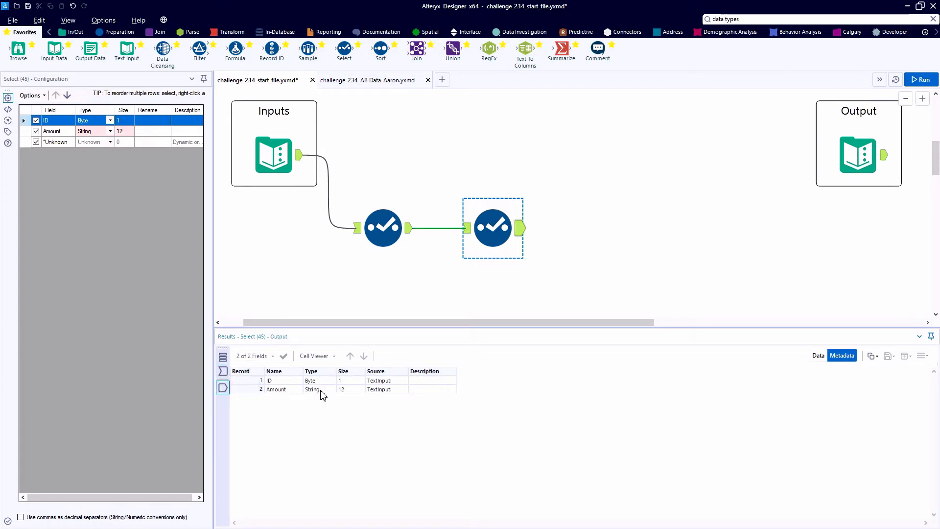
click(319, 390)
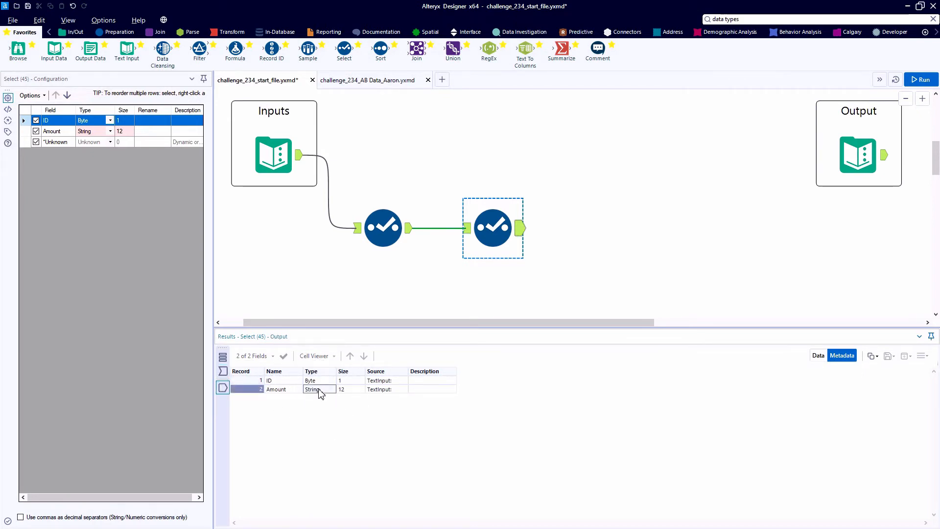
click(817, 356)
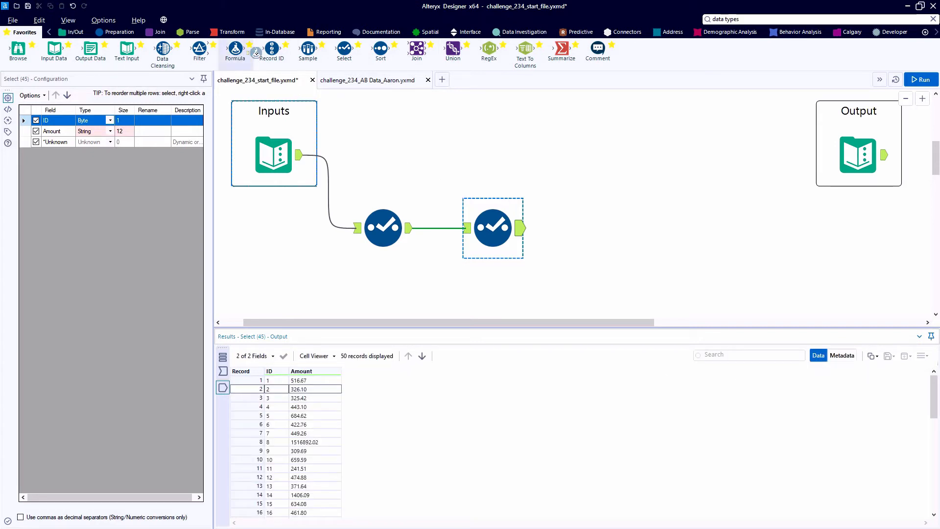
- Add a Formula tool after the second Select tool and choose Amount as its output column
drag(247, 52, 602, 228)
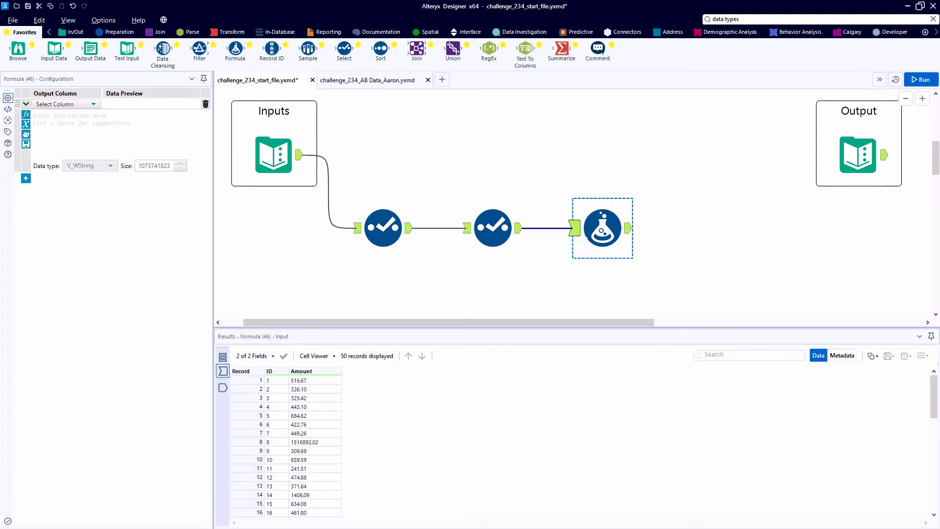
drag(435, 327, 435, 287)
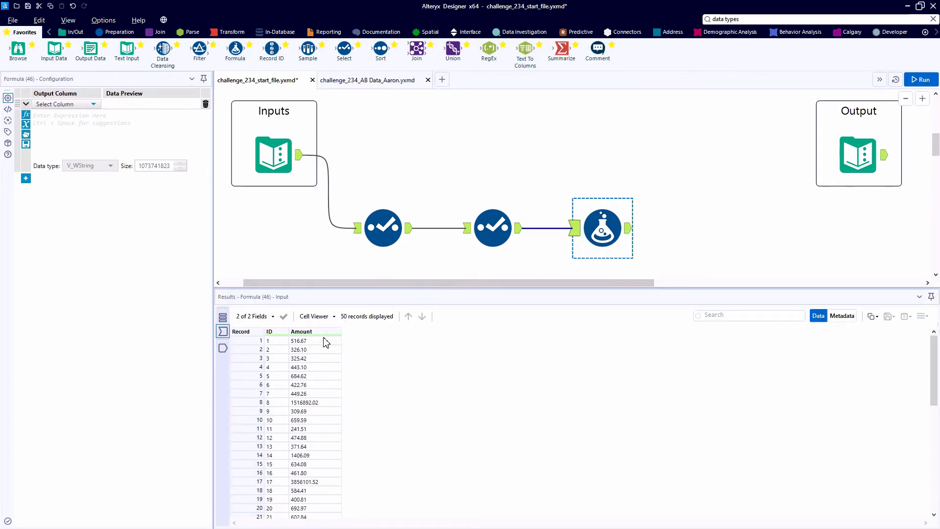
mouse_move(325, 340)
mouse_down()
mouse_move(327, 394)
mouse_move(322, 341)
mouse_up()
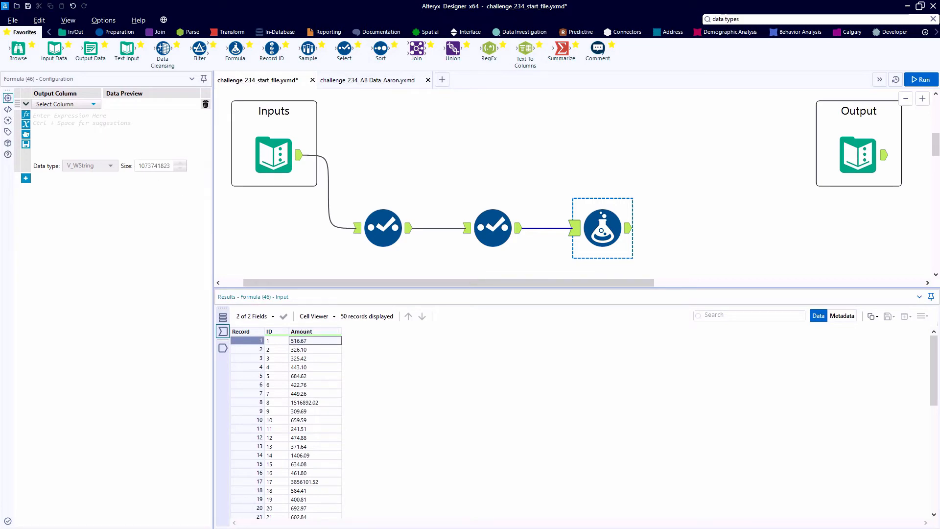
click(60, 104)
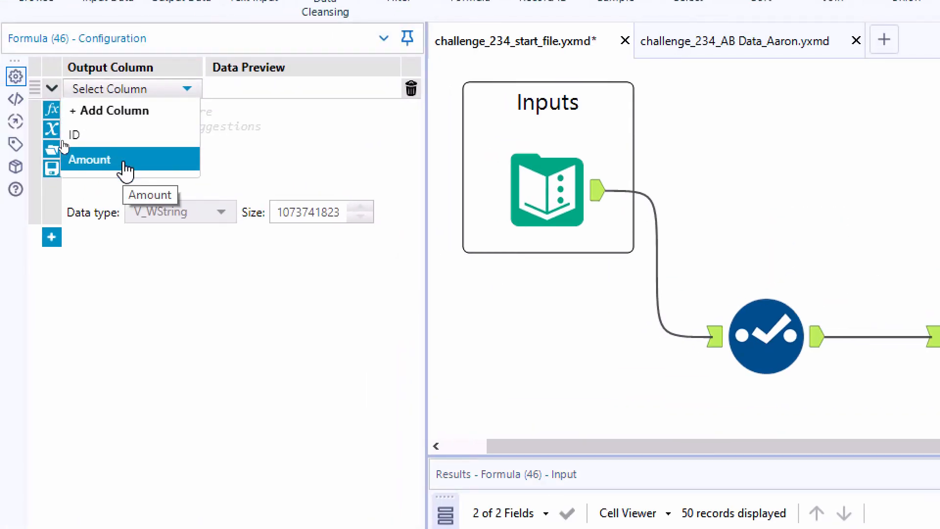
click(125, 168)
- Insert the PadLeft string function into the Amount expression
click(52, 110)
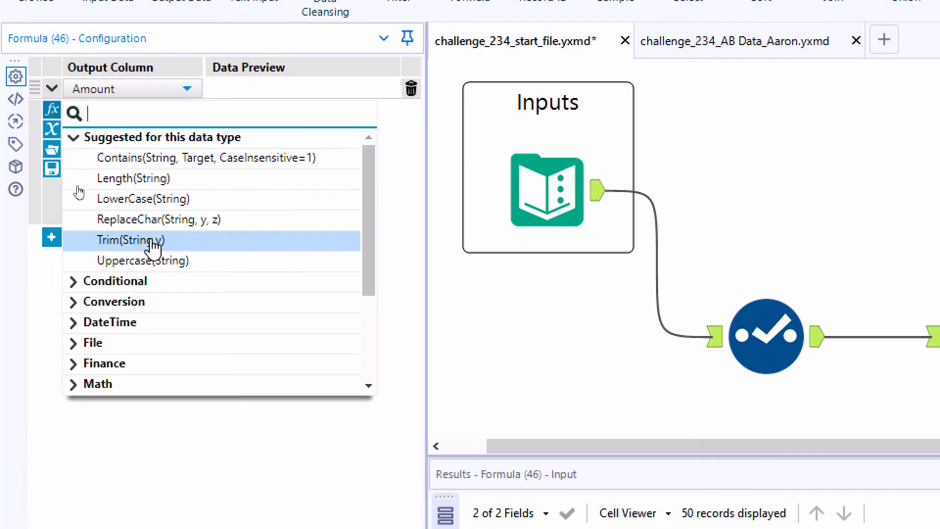
scroll(162, 277, down, 3)
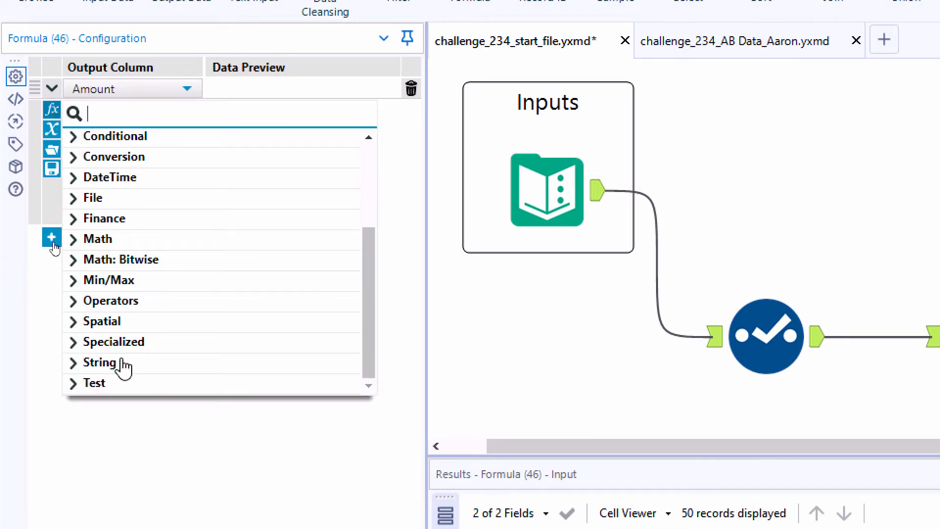
click(97, 365)
scroll(216, 354, down, 3)
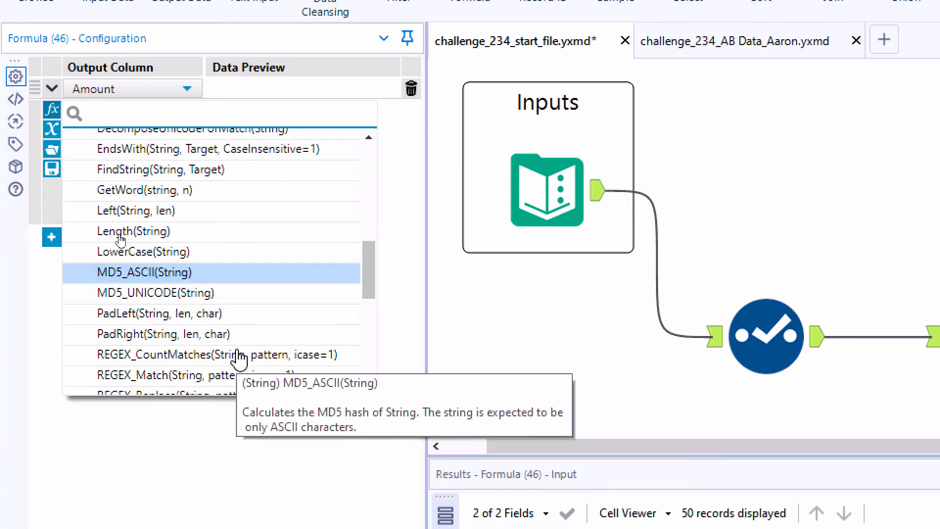
mouse_move(257, 293)
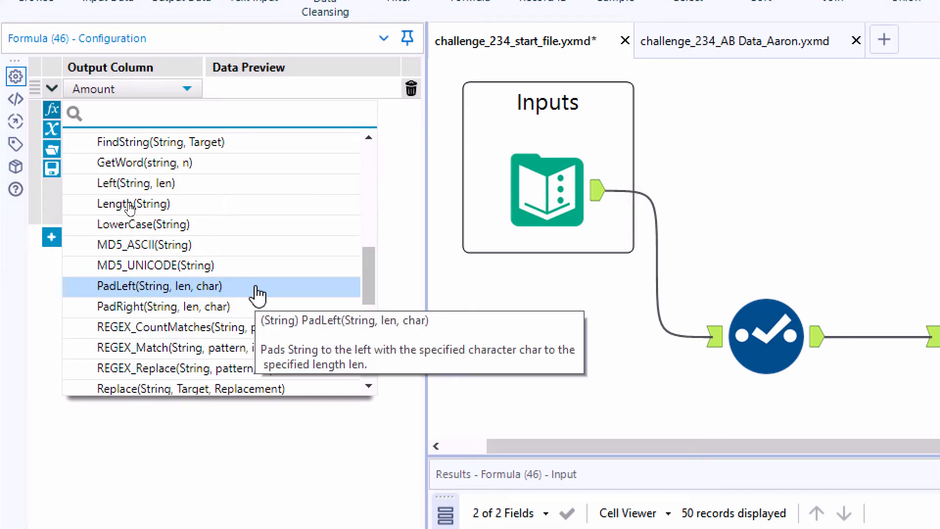
click(257, 292)
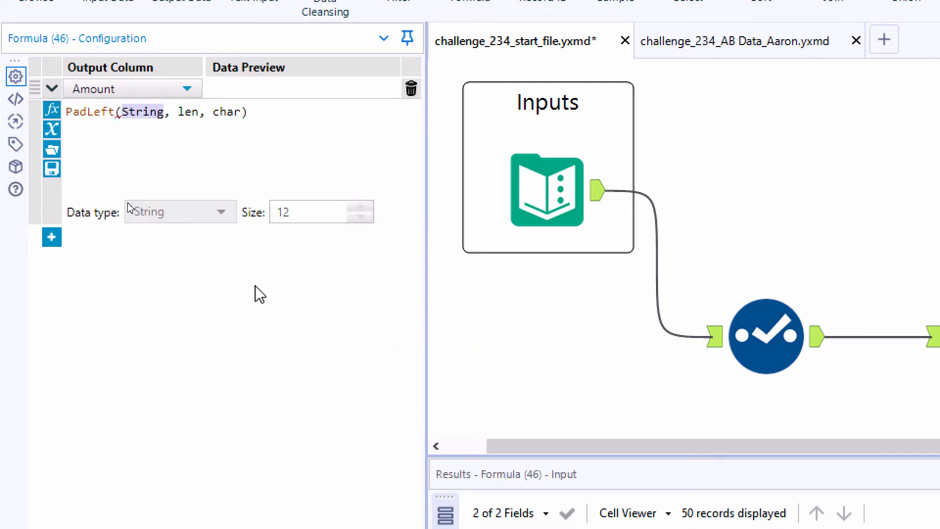
- Complete the function's arguments so the expression reads PadLeft([Amount], 12, "0")
scroll(199, 147, up, 3)
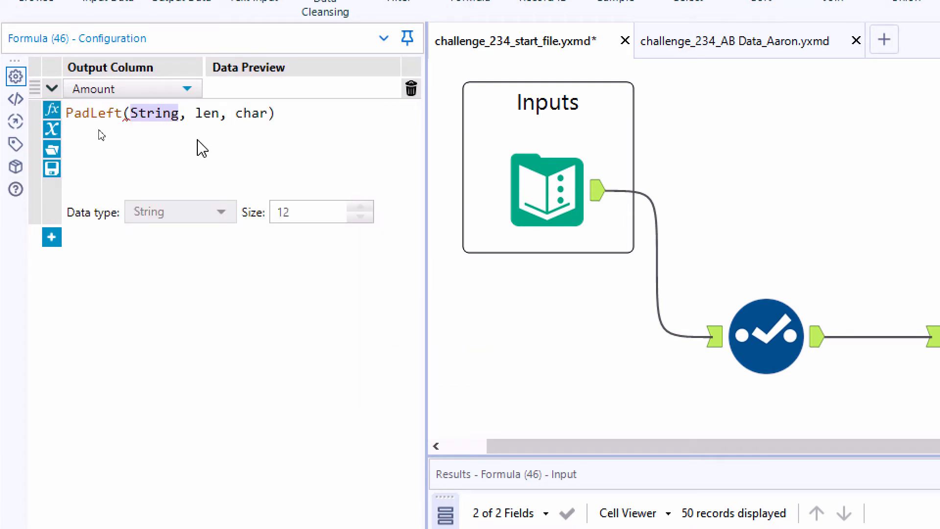
text([)
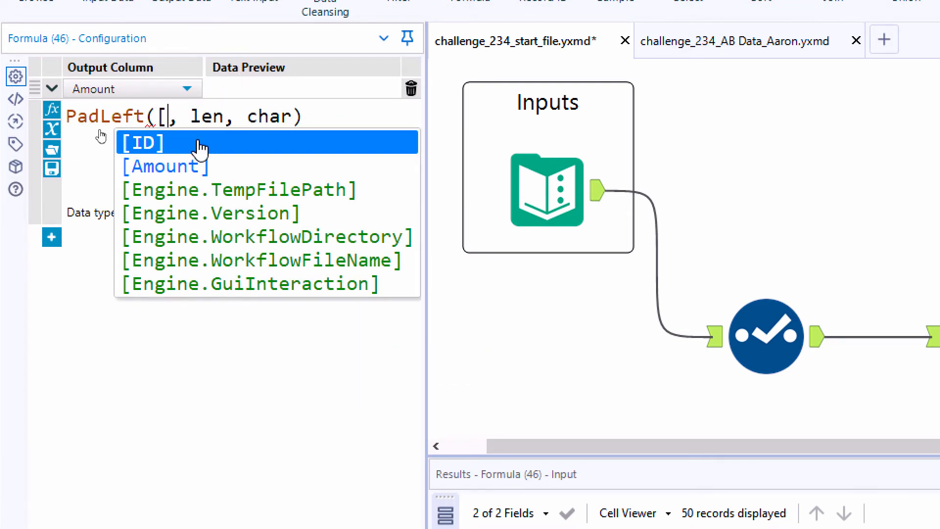
click(199, 163)
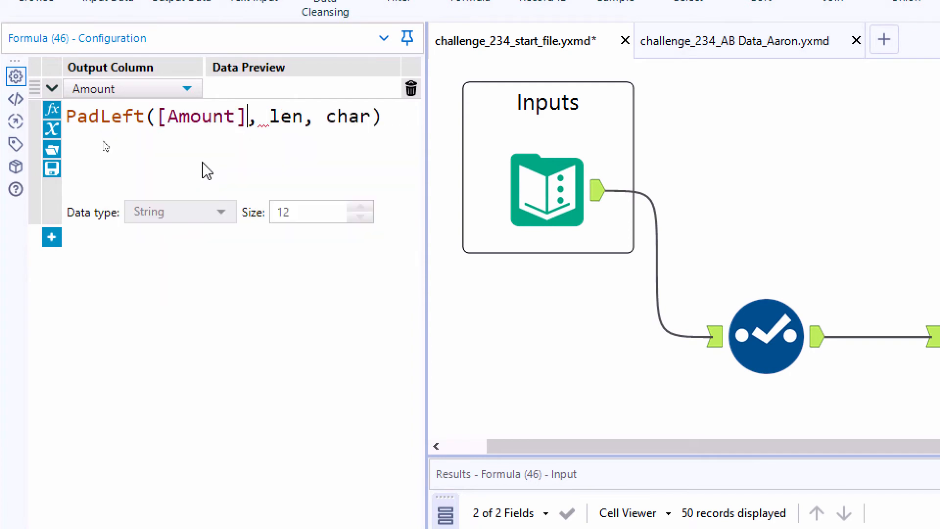
double_click(295, 127)
text(12)
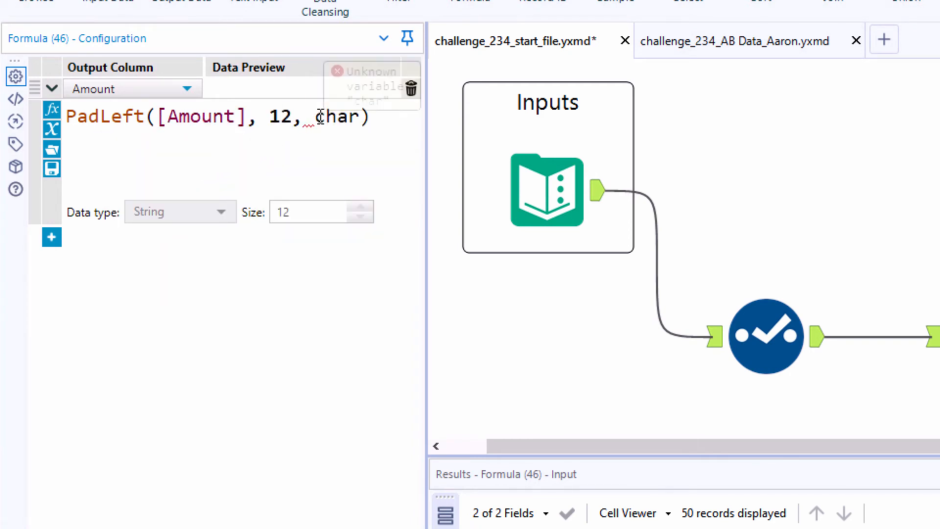
double_click(331, 117)
text("")
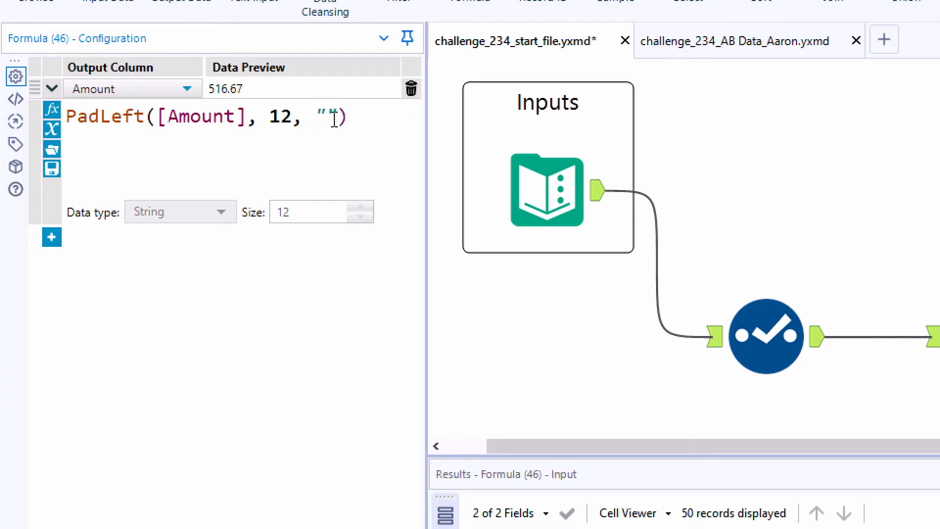
text(0)
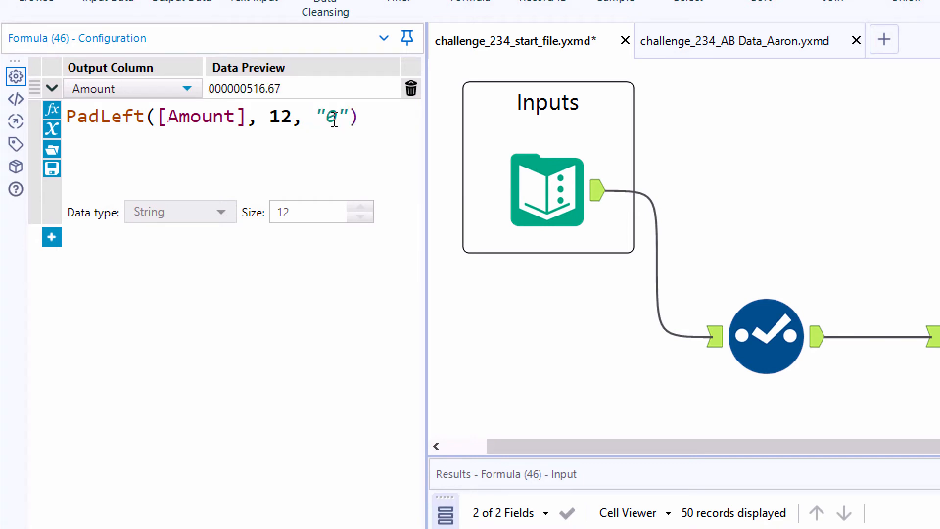
- Try "~" as the PadLeft padding character, and restore "0"
key(BackSpace)
text(~)
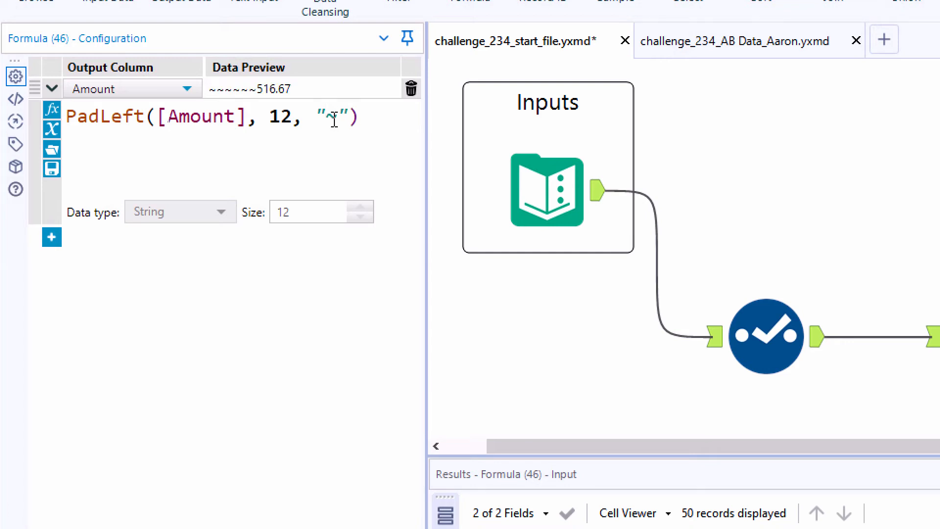
key(BackSpace)
text(0)
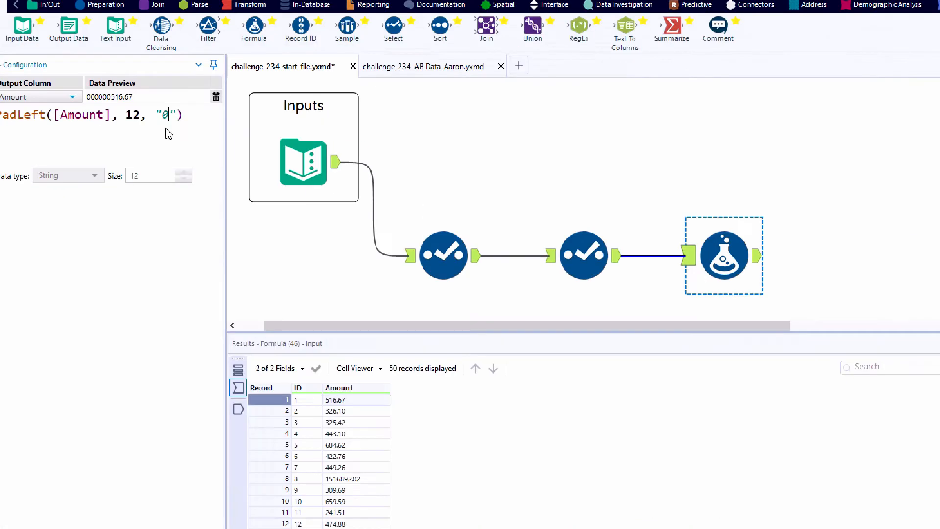
- Run the workflow and compare the Formula tool's padded Amount values with the expected Output table
key(ctrl+r)
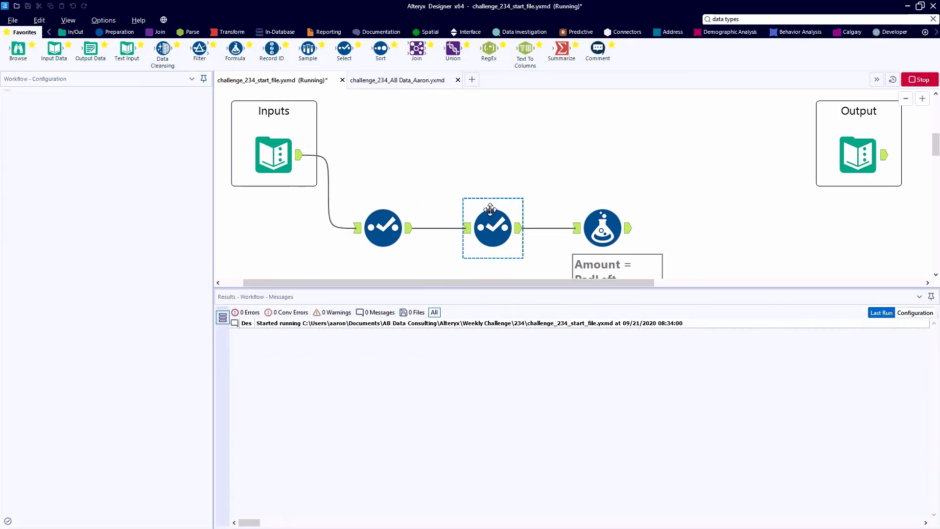
click(629, 229)
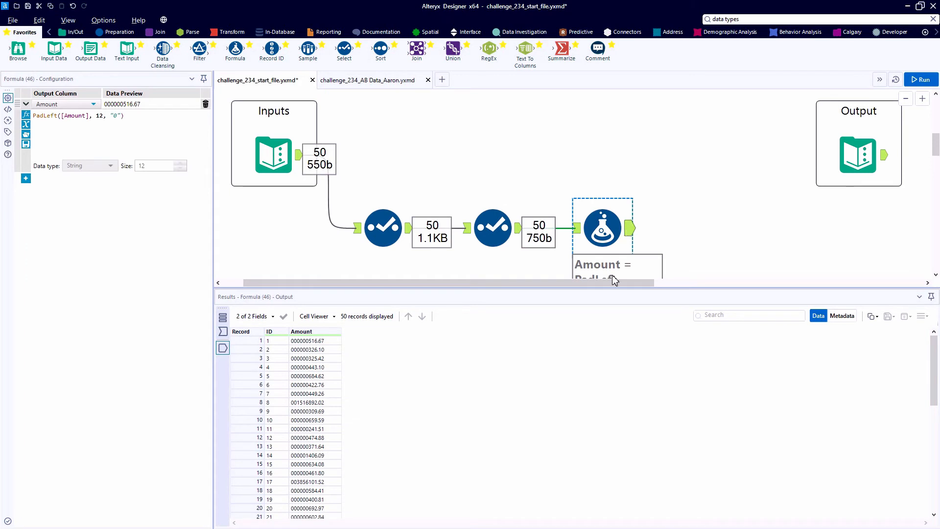
drag(612, 288, 613, 304)
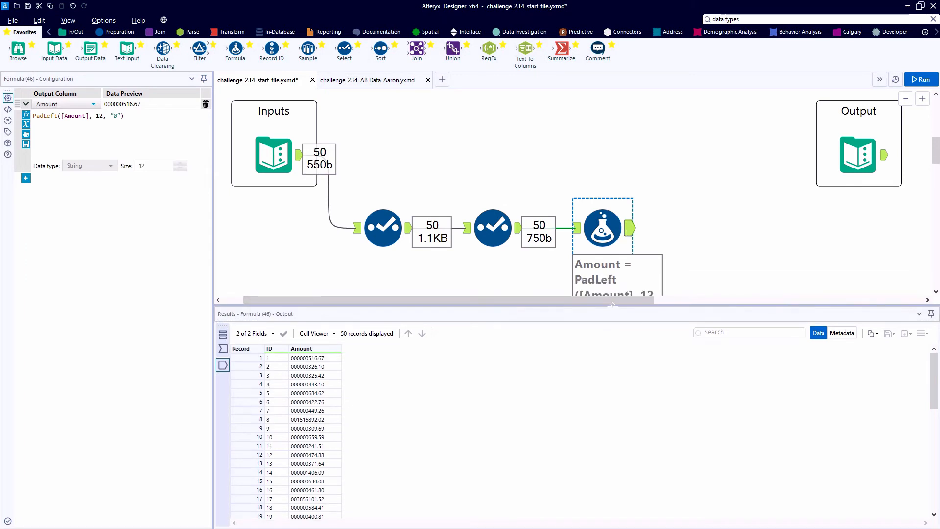
click(335, 358)
click(334, 367)
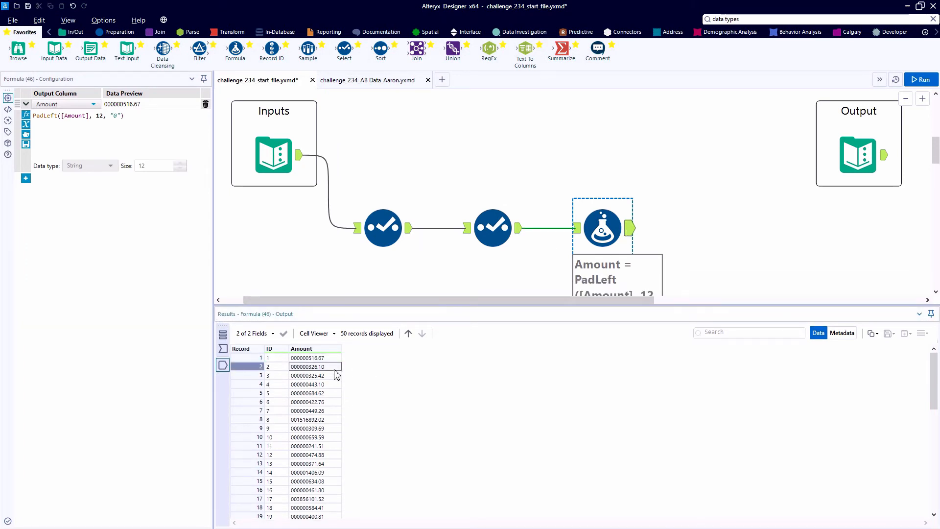
click(334, 376)
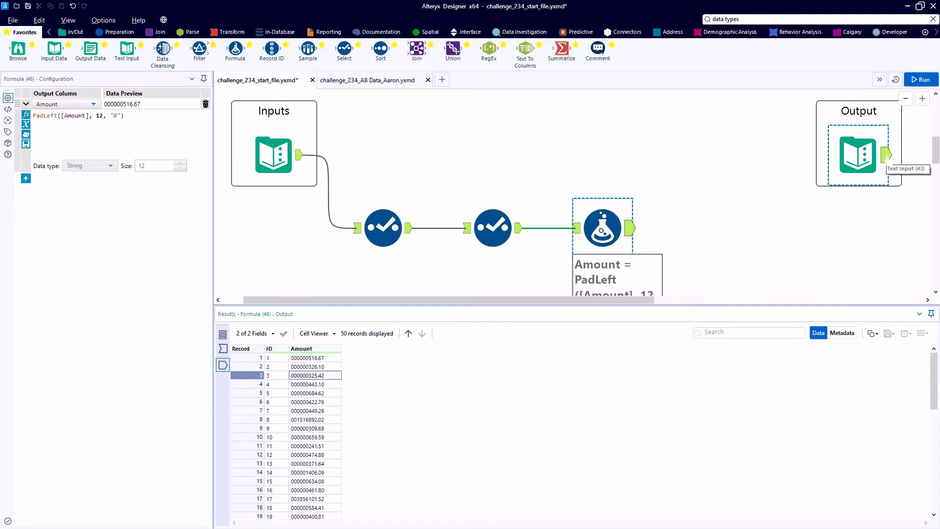
click(885, 156)
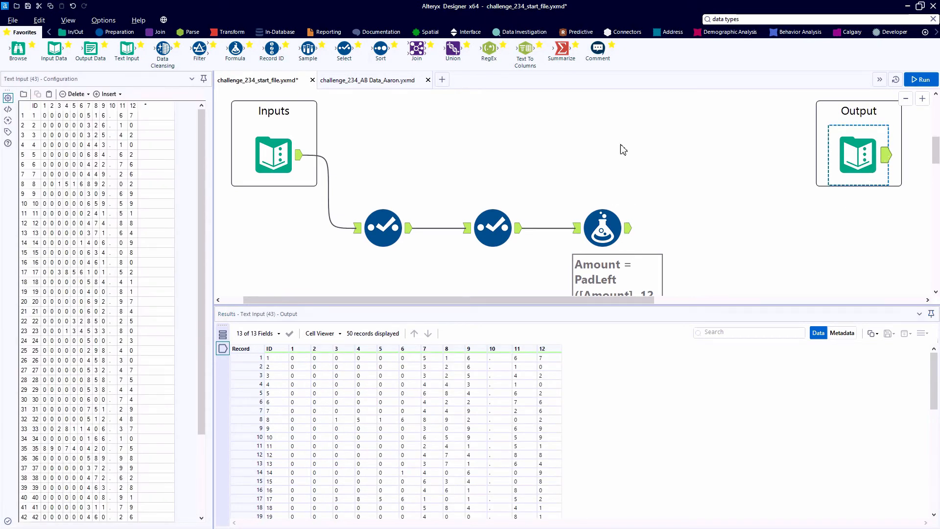
- Add a RegEx tool after the Formula tool with Amount as the column to parse
click(192, 33)
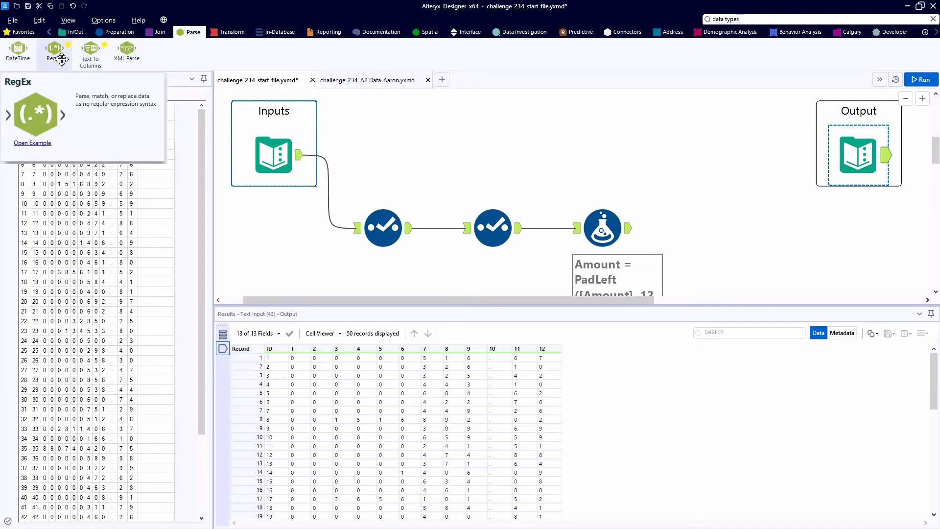
drag(61, 59, 720, 235)
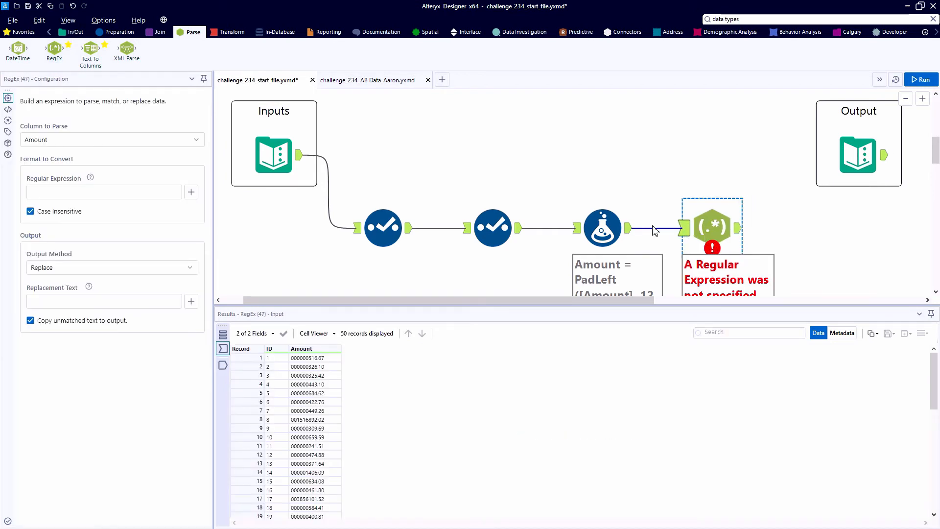
click(79, 145)
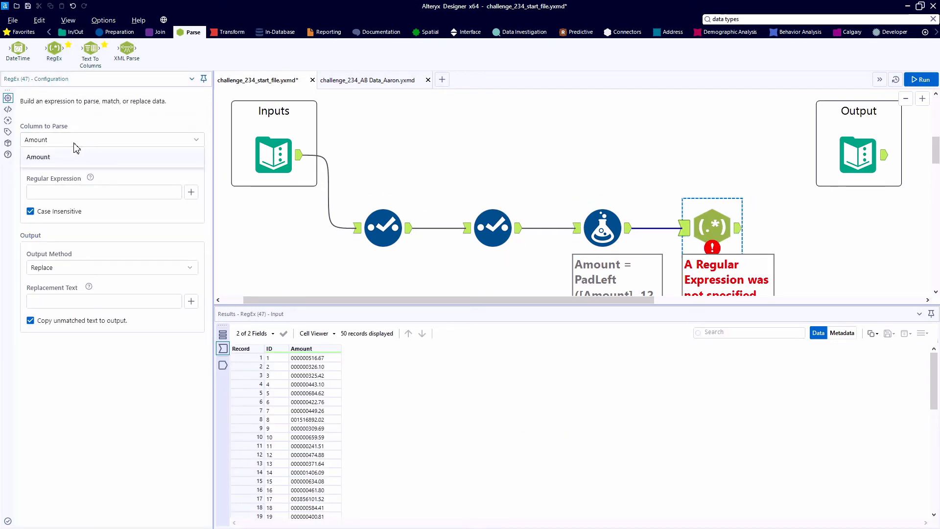
click(49, 161)
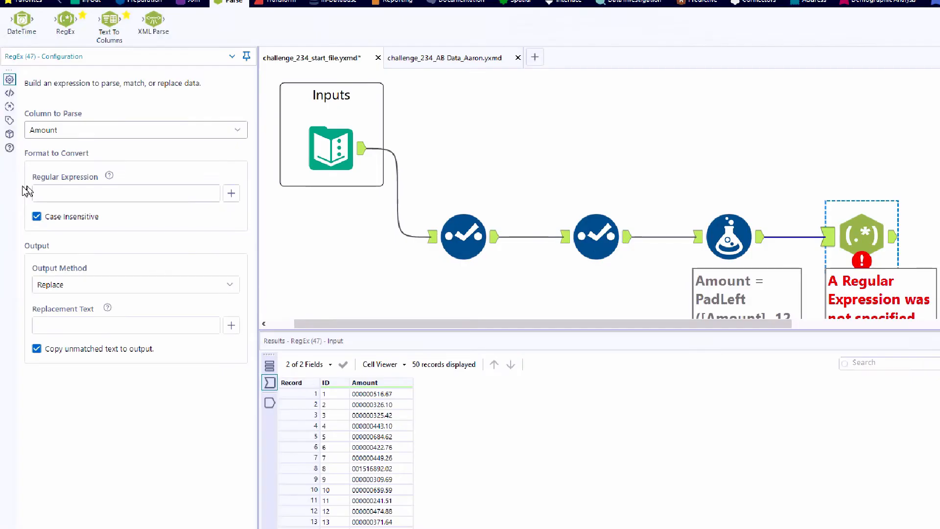
- Set the RegEx output method to Tokenize, split into 12 columns, with an empty output root name
click(93, 358)
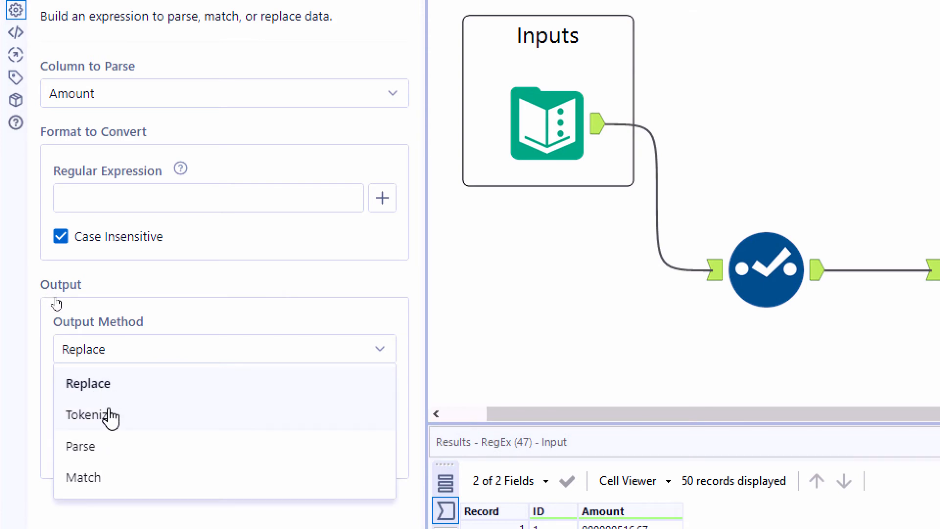
click(110, 417)
drag(88, 436, 74, 446)
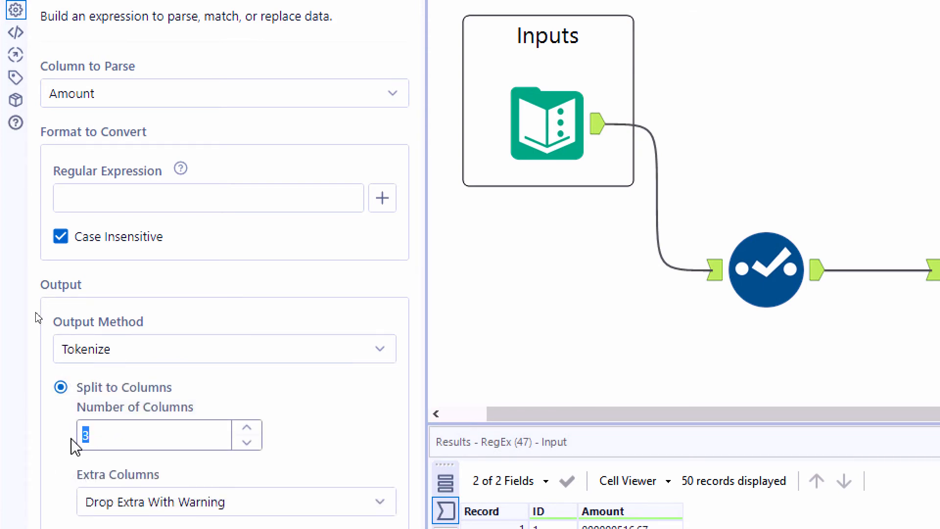
text(12)
scroll(78, 482, down, 3)
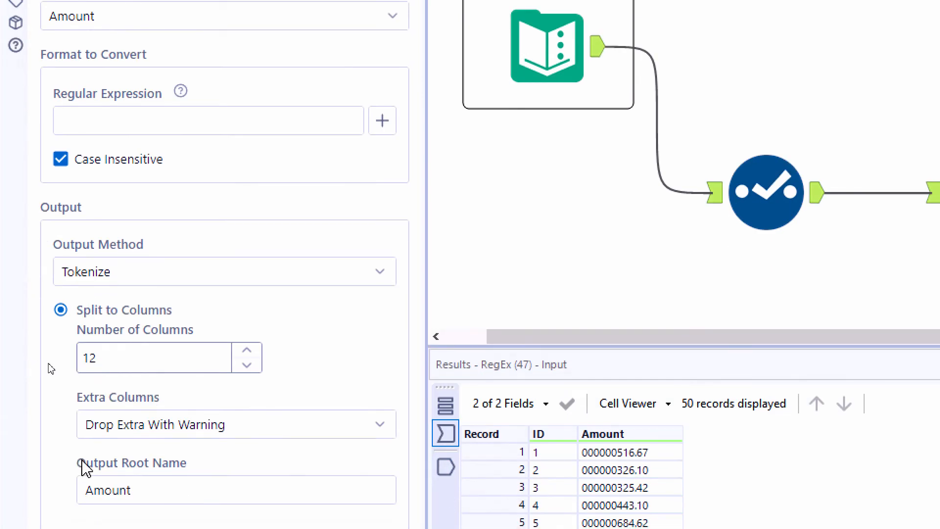
double_click(105, 460)
key(BackSpace)
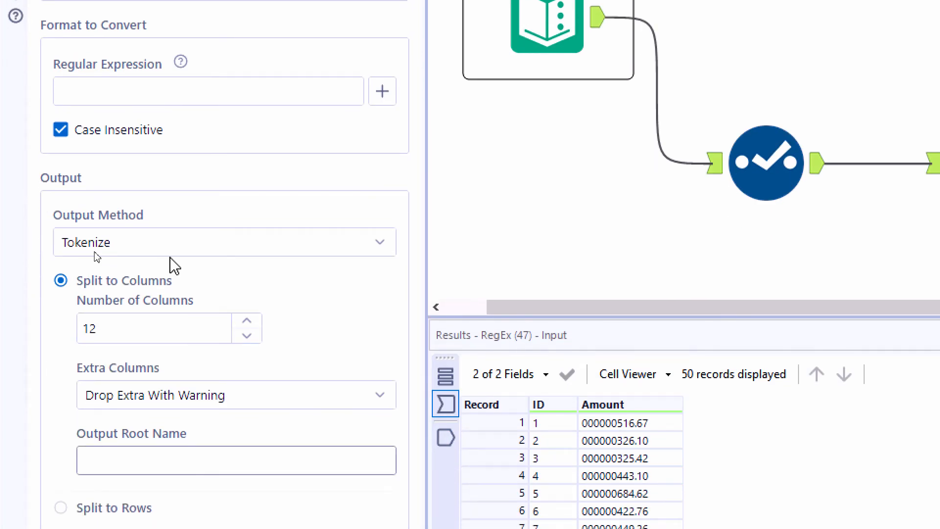
- Build the RegEx tool's regular expression as [\d|\.] so that it matches any single digit or decimal point
click(386, 93)
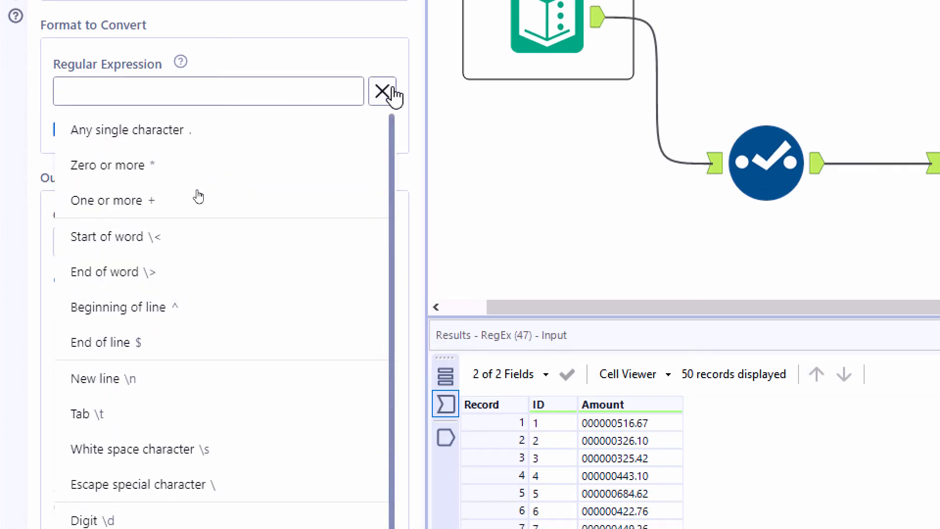
scroll(284, 416, down, 1)
scroll(284, 417, down, 3)
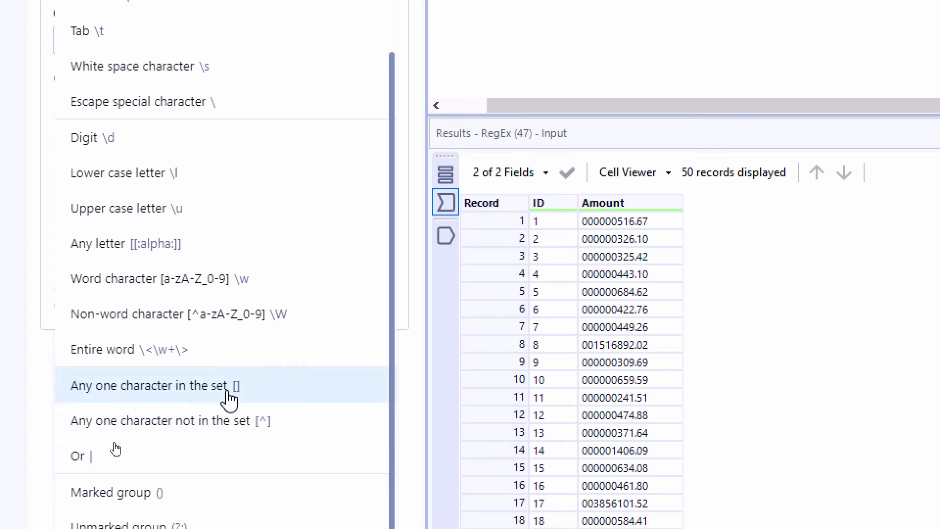
click(228, 390)
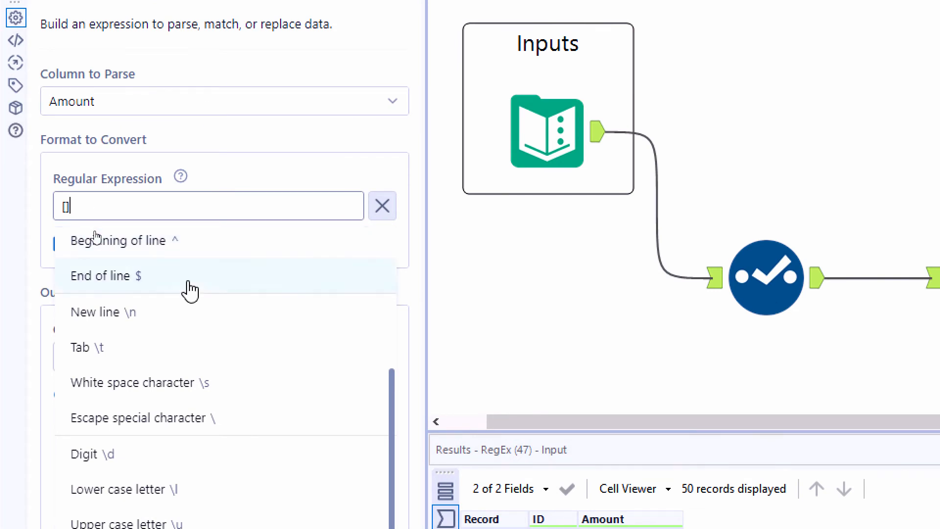
click(167, 456)
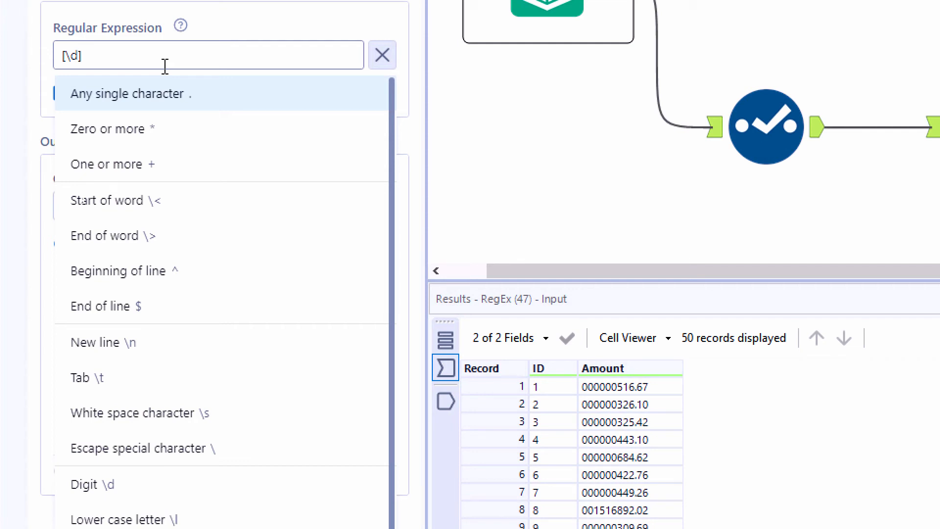
text(\.)
- Run the workflow and compare the RegEx tool's input with its tokenized output
key(ctrl+r)
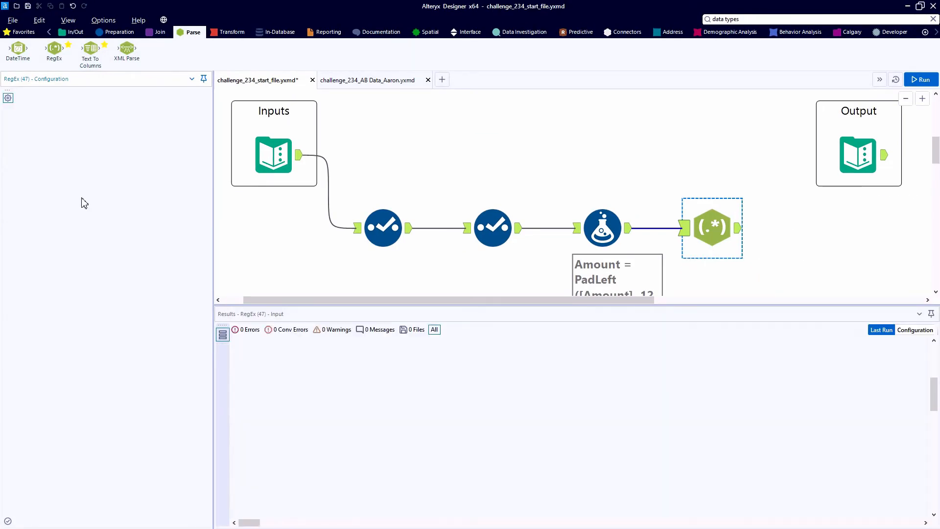
click(738, 230)
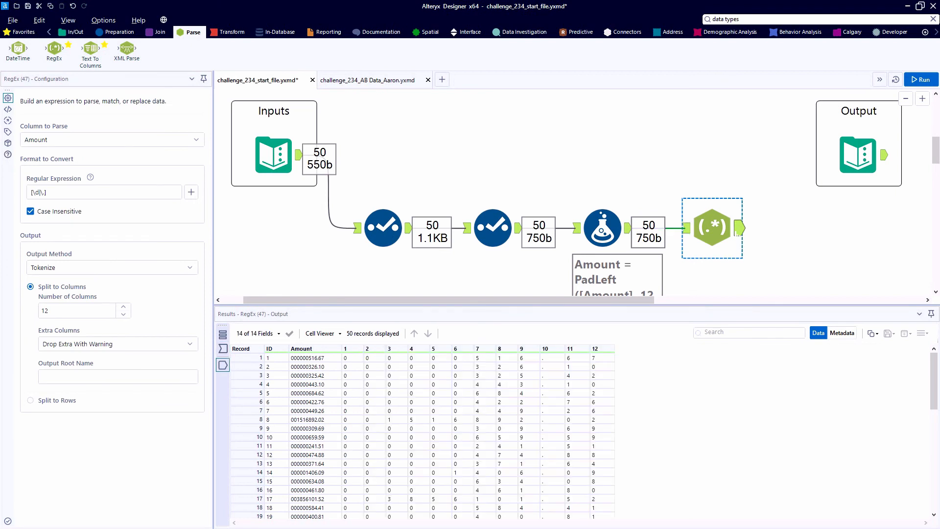
click(684, 228)
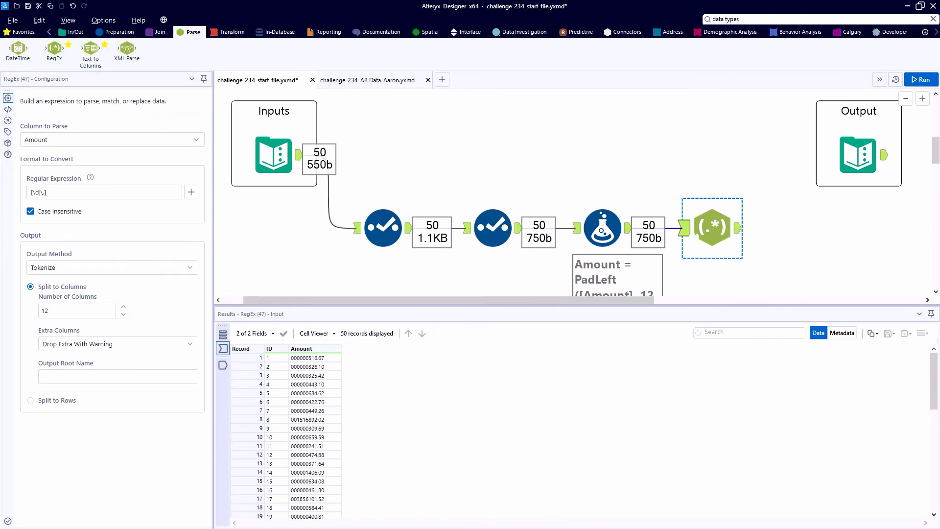
click(738, 230)
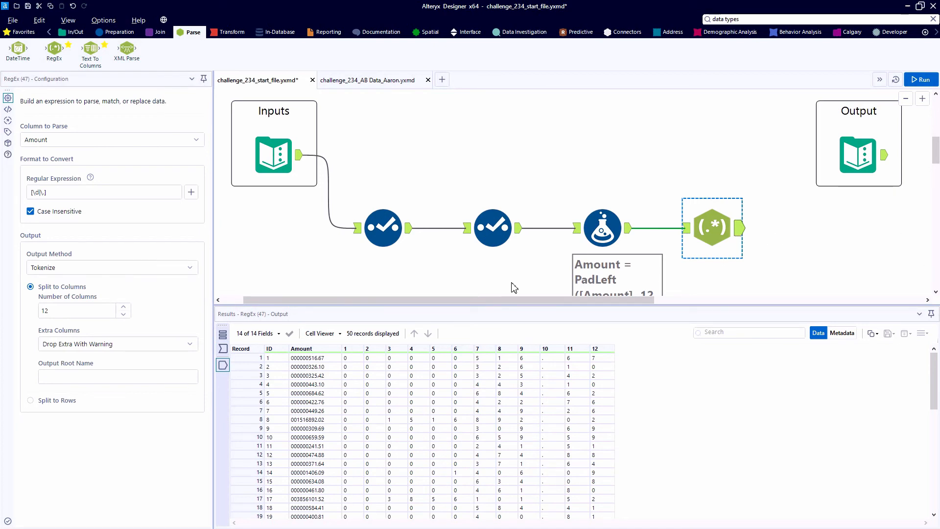
- Copy the first record's Amount value without headers, switch to RegExr in the browser, and use it as the test text
click(322, 362)
right_click(322, 361)
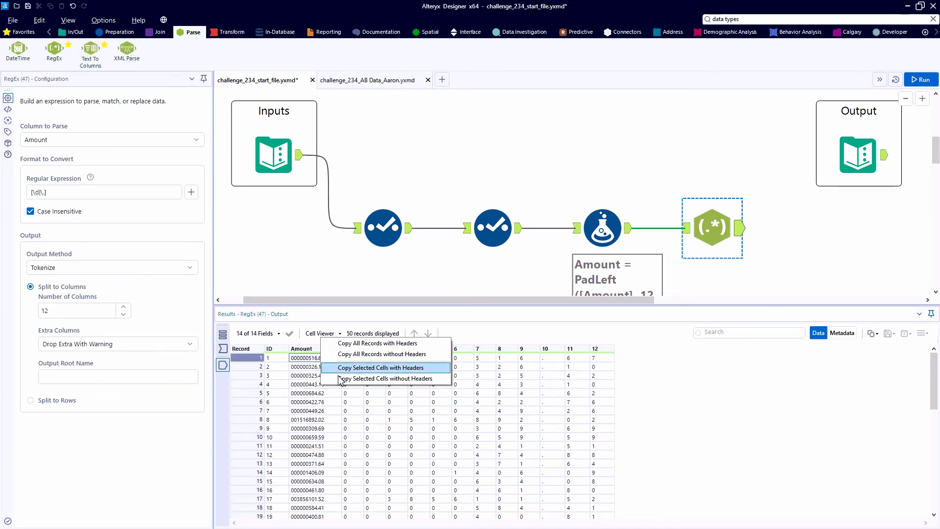
click(340, 380)
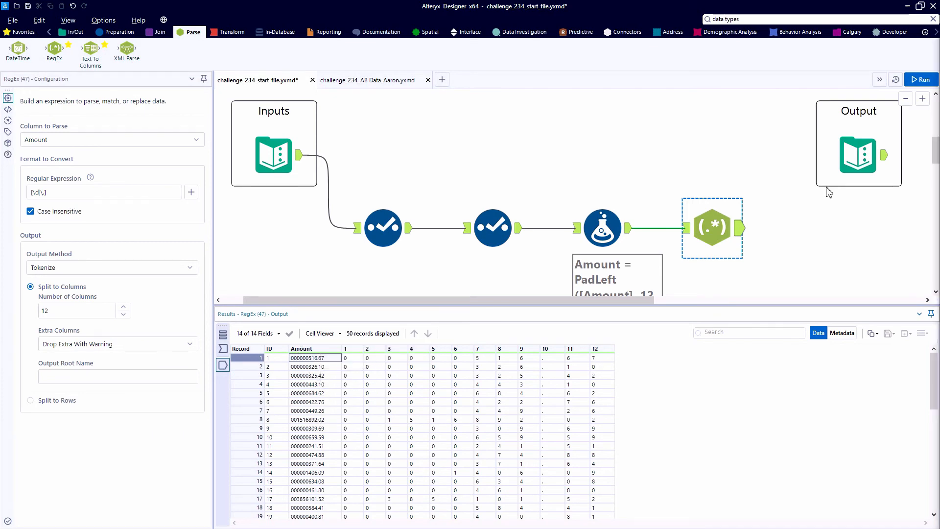
drag(939, 44, 256, 2)
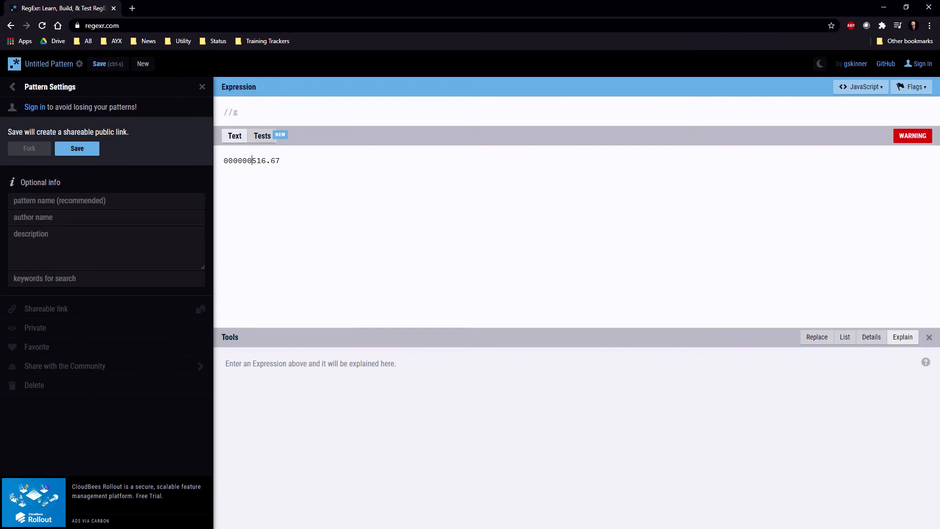
double_click(271, 159)
click(271, 160)
drag(281, 160, 223, 160)
click(224, 160)
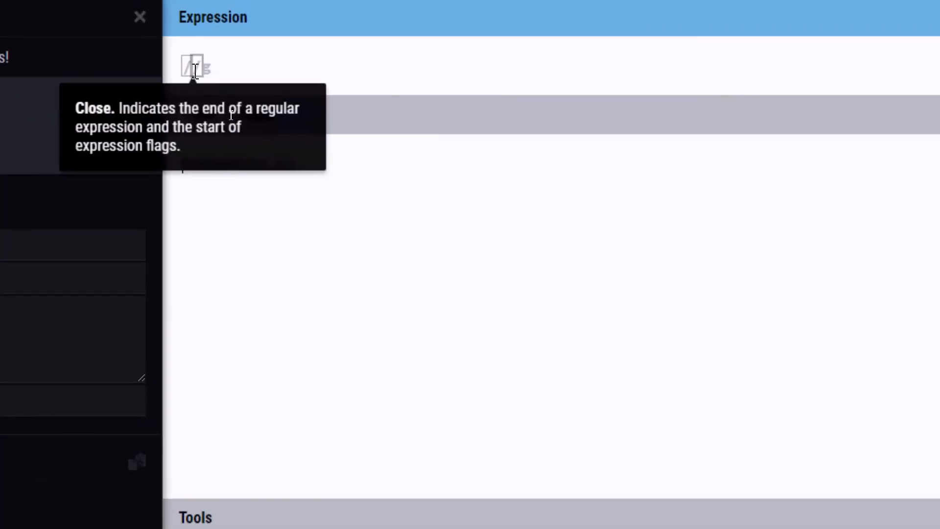
- Enter the expression [\d] in RegExr and inspect which characters of the test text it matches
text([])
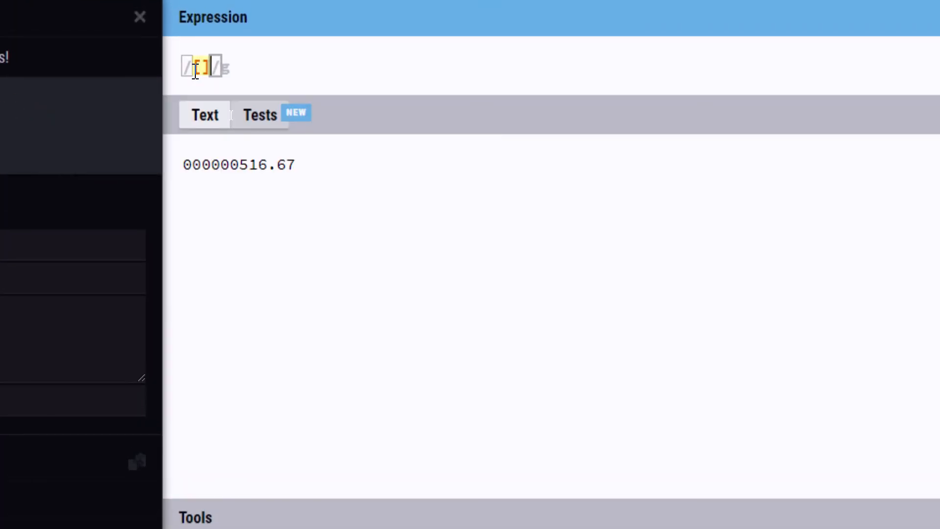
key(Left)
text(\d)
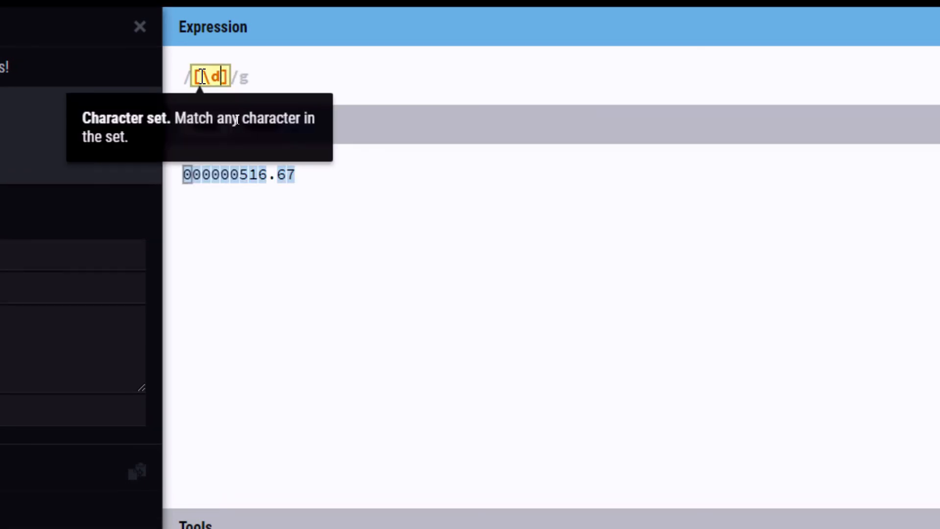
mouse_move(191, 167)
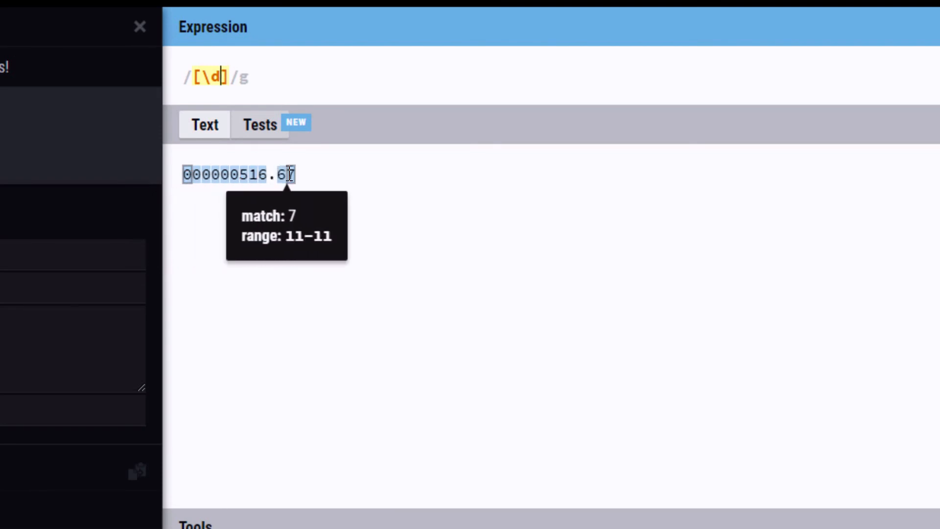
- Change the character set to [\.], check its match in the test text, and extend the expression to [\d|\.]
text(\\)
key(BackSpace)
key(BackSpace)
key(BackSpace)
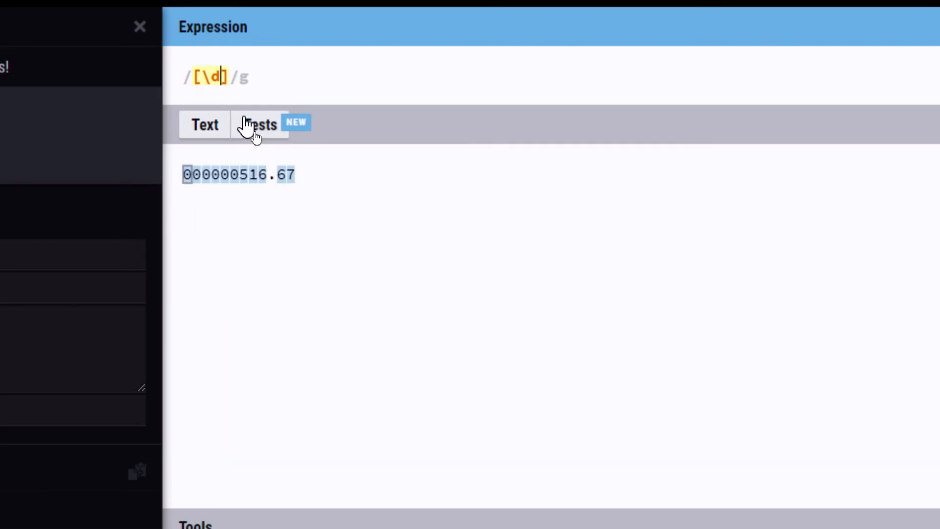
text(.)
mouse_move(278, 175)
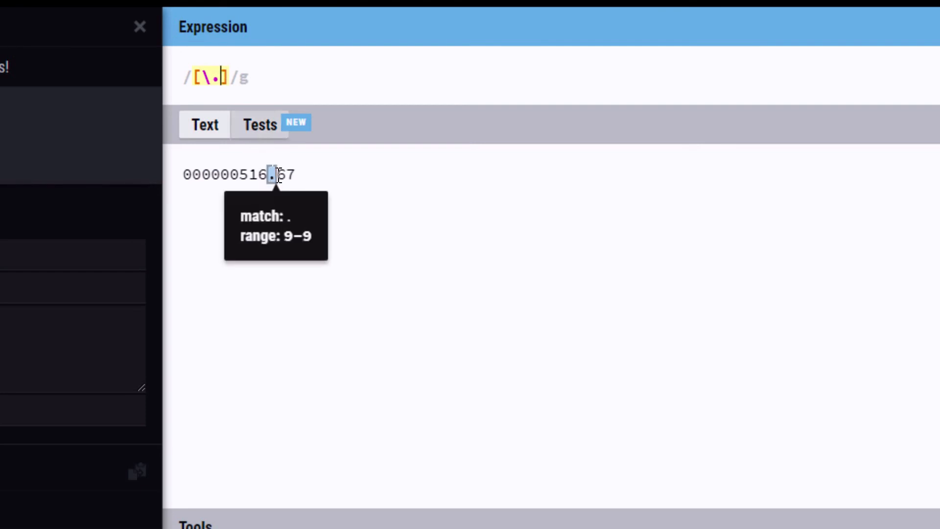
mouse_move(208, 77)
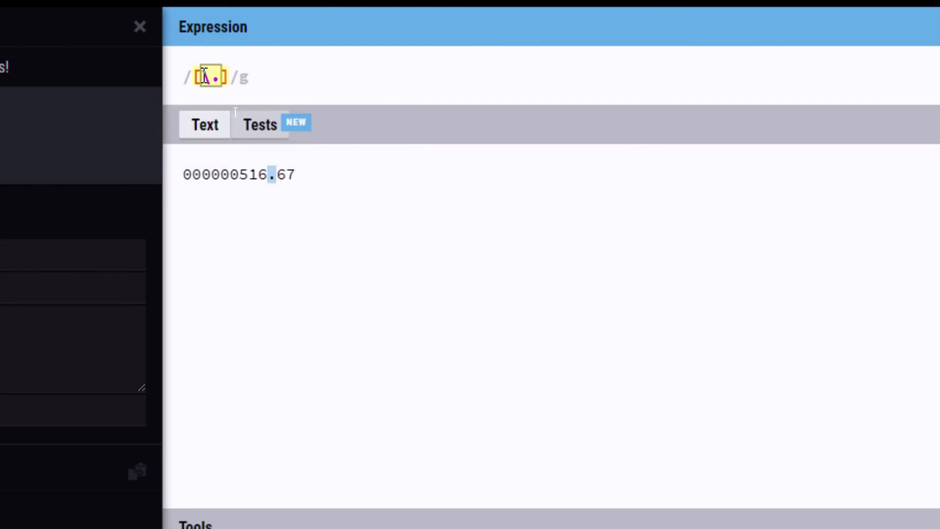
text(\d|)
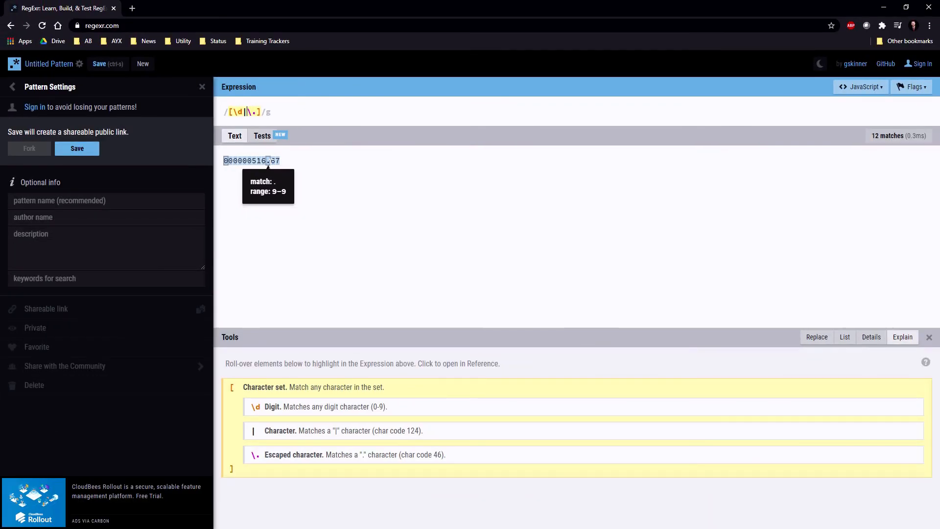
- Return to Alteryx Designer and compare the RegEx tool's output, including its Amount column, with the expected Output table
click(884, 7)
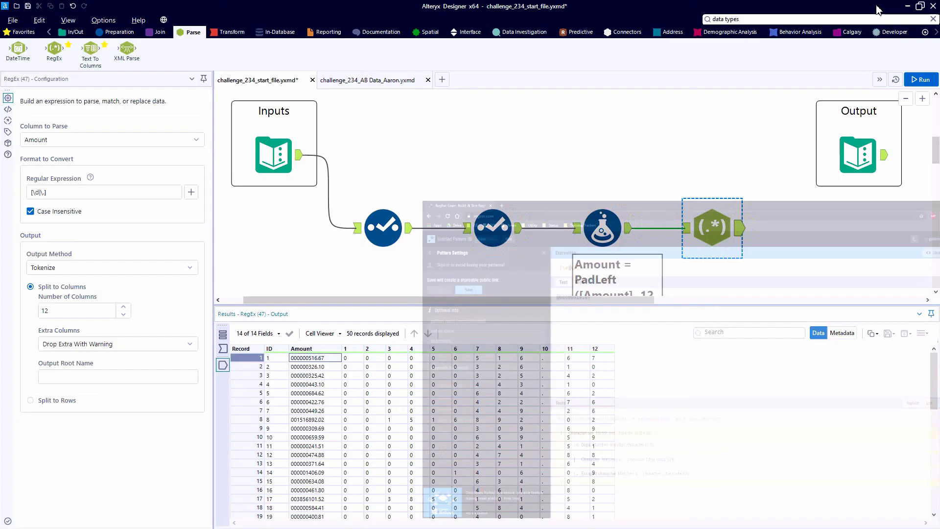
click(859, 152)
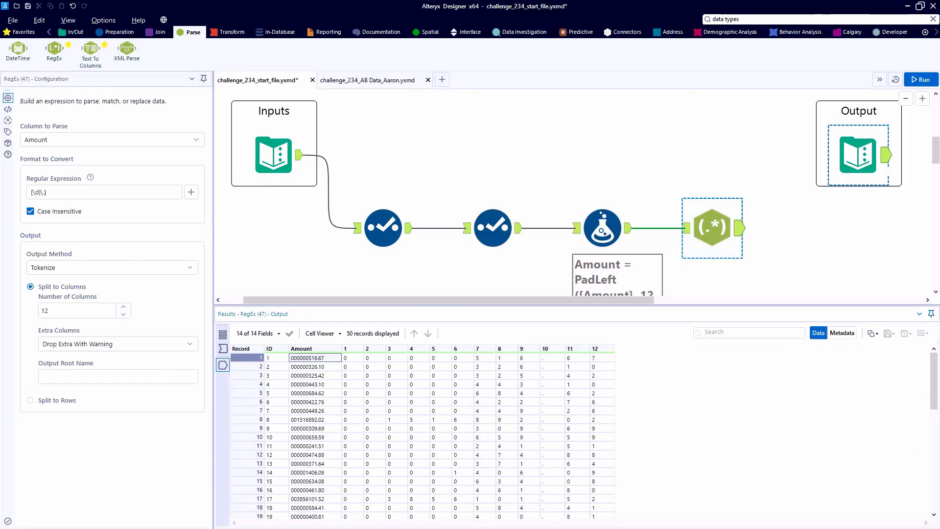
click(739, 230)
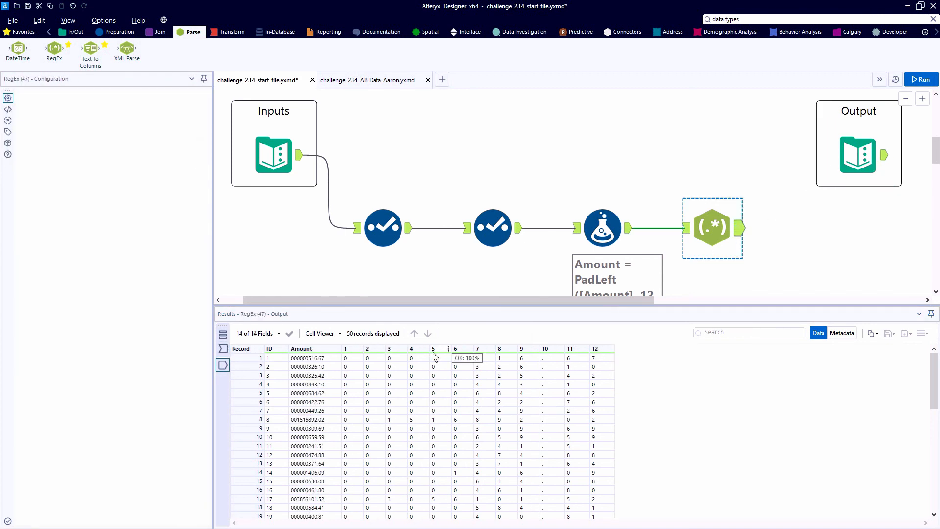
drag(336, 360, 334, 409)
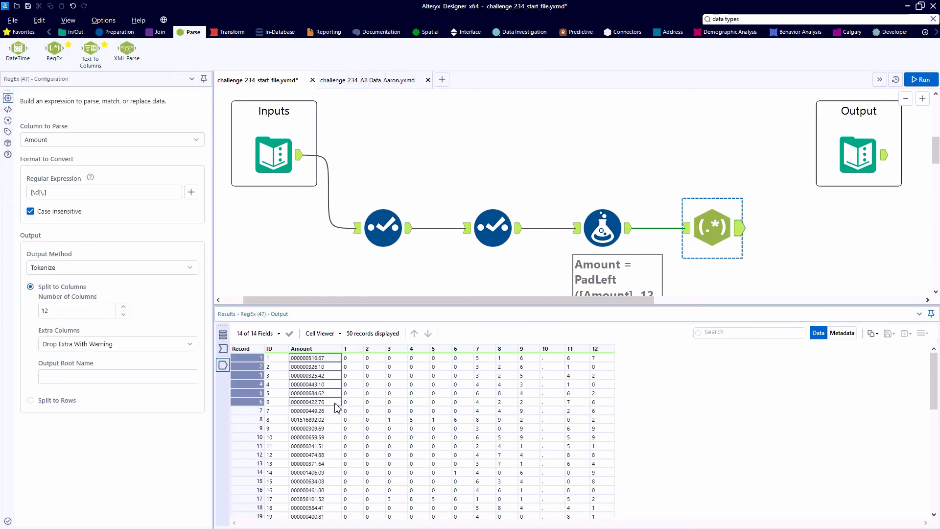
- Add a Select tool after the RegEx tool and deselect the Amount field
click(30, 34)
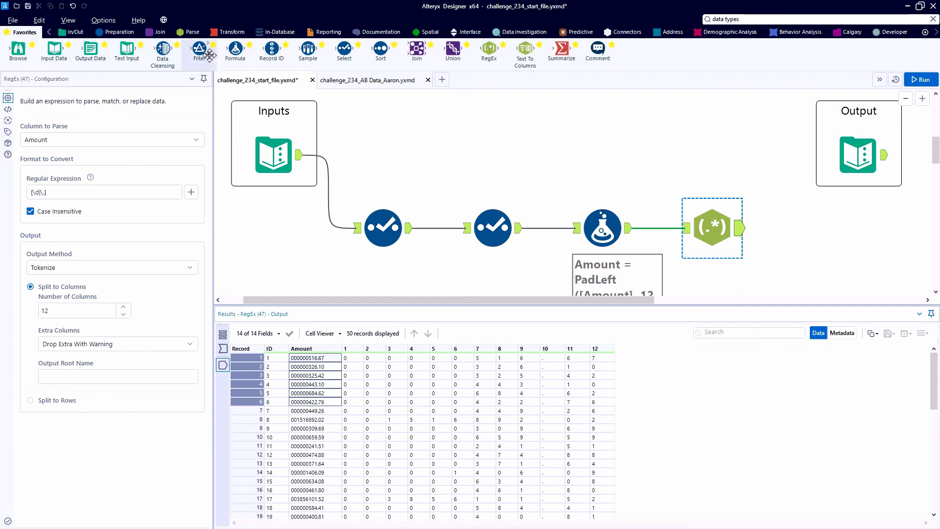
drag(344, 49, 792, 199)
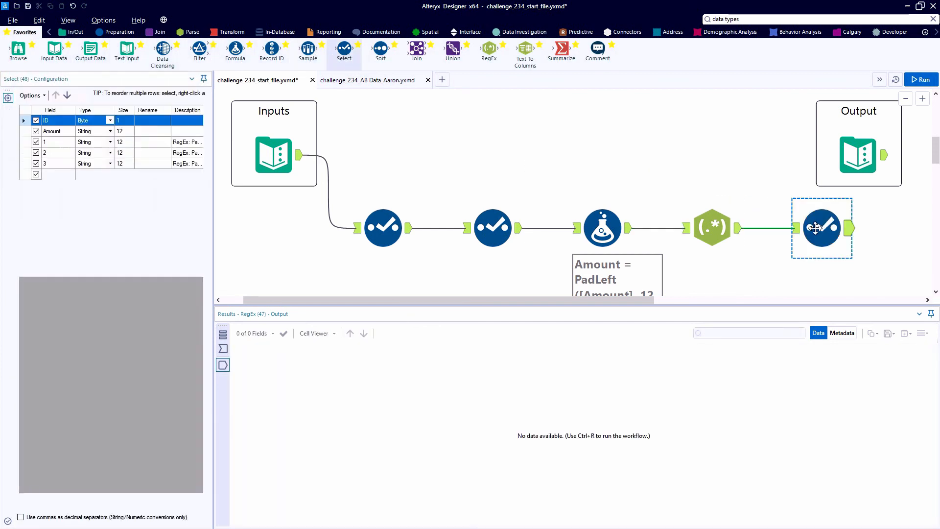
click(36, 131)
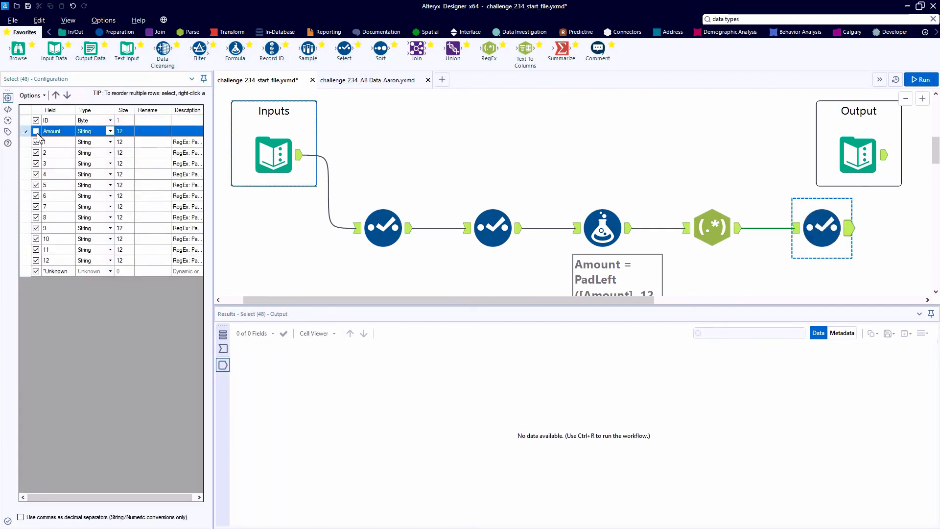
- Run the workflow and compare the last Select tool's output with the expected Output table
key(ctrl+r)
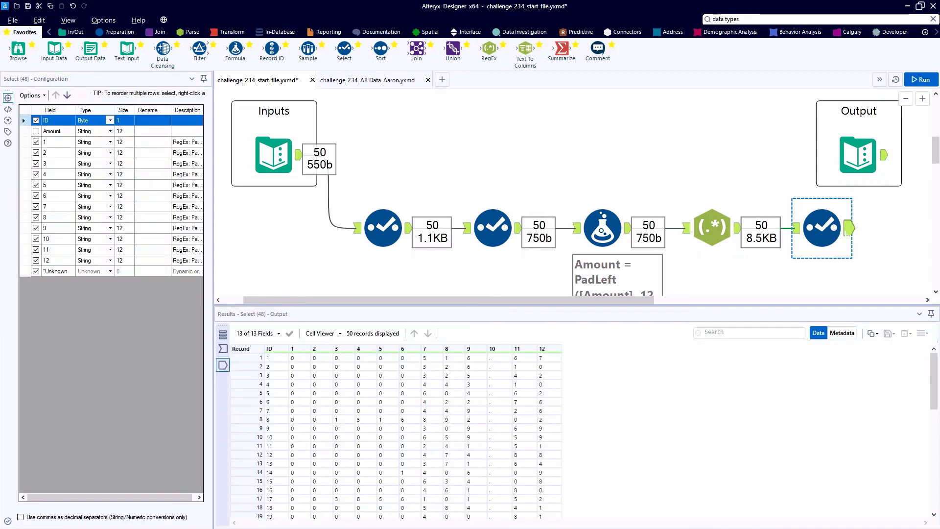
click(881, 159)
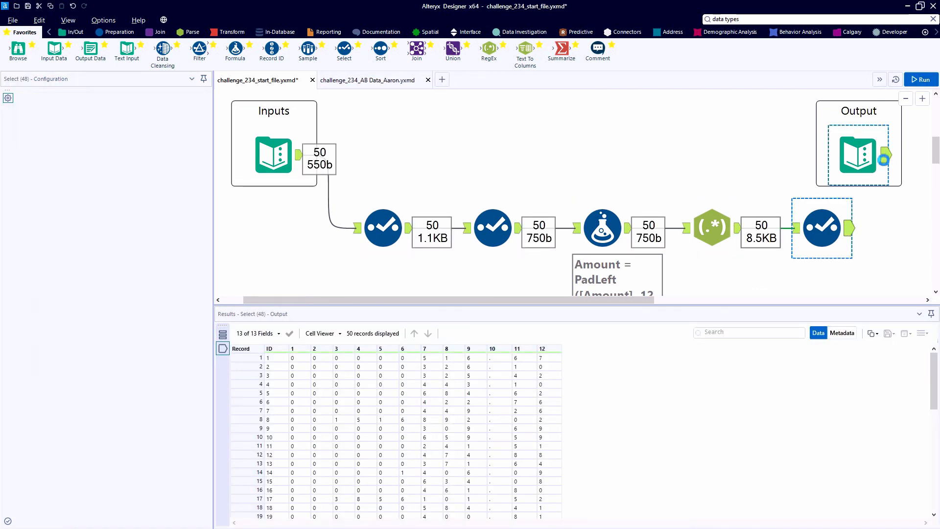
click(849, 228)
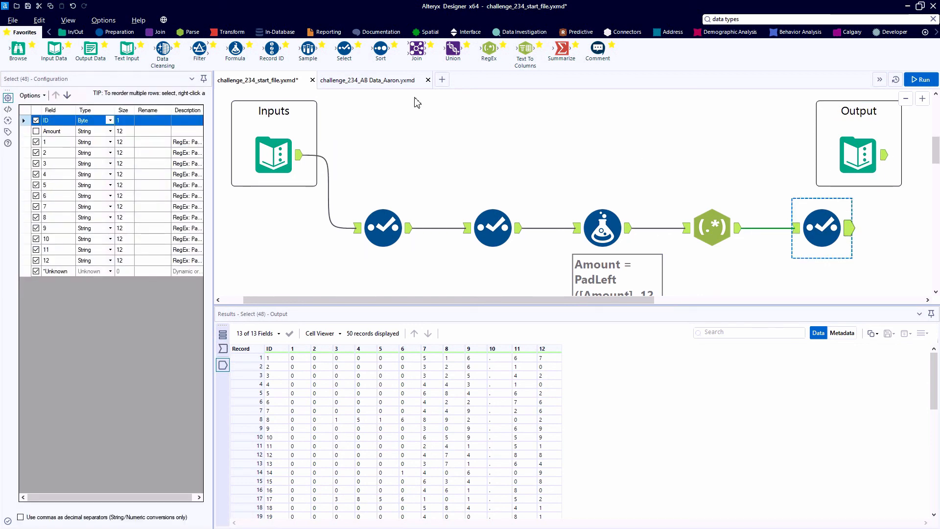
- Open the annotated Weekly Challenge #234 solution workflow and review its five tools, from the first Select to the final Select
click(391, 85)
scroll(399, 242, down, 3)
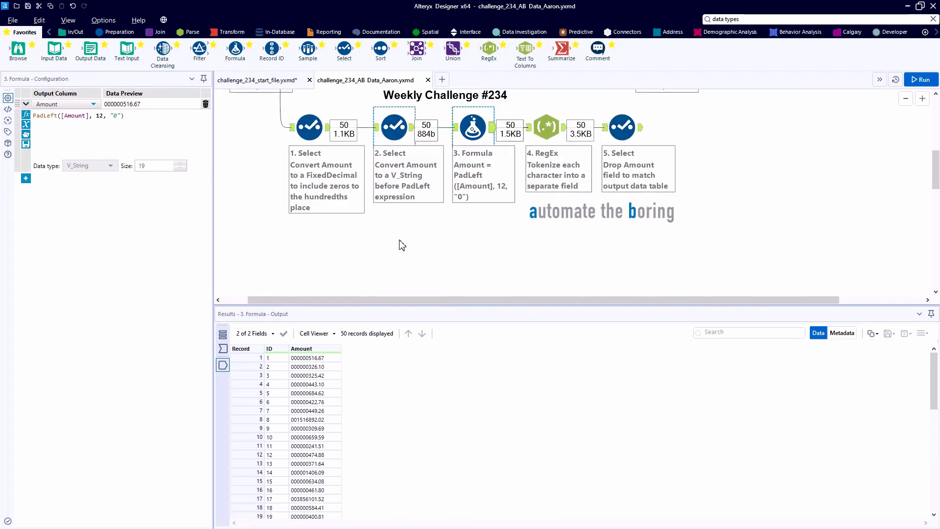
scroll(400, 243, up, 2)
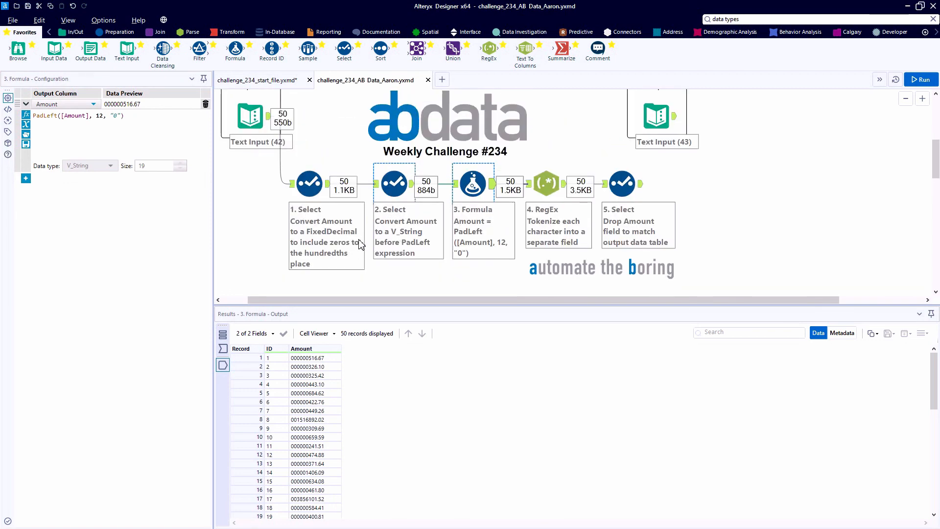
scroll(359, 245, up, 1)
scroll(359, 244, up, 1)
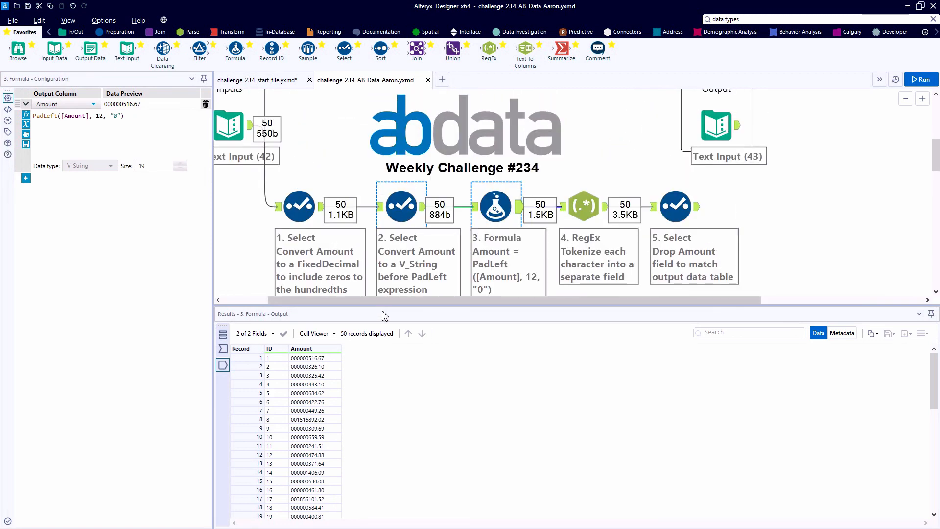
drag(380, 304, 380, 322)
click(675, 206)
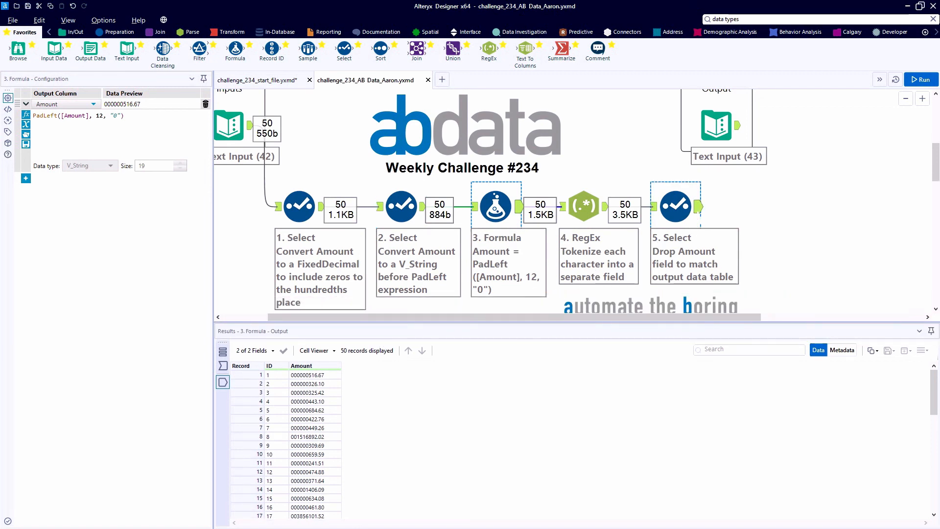